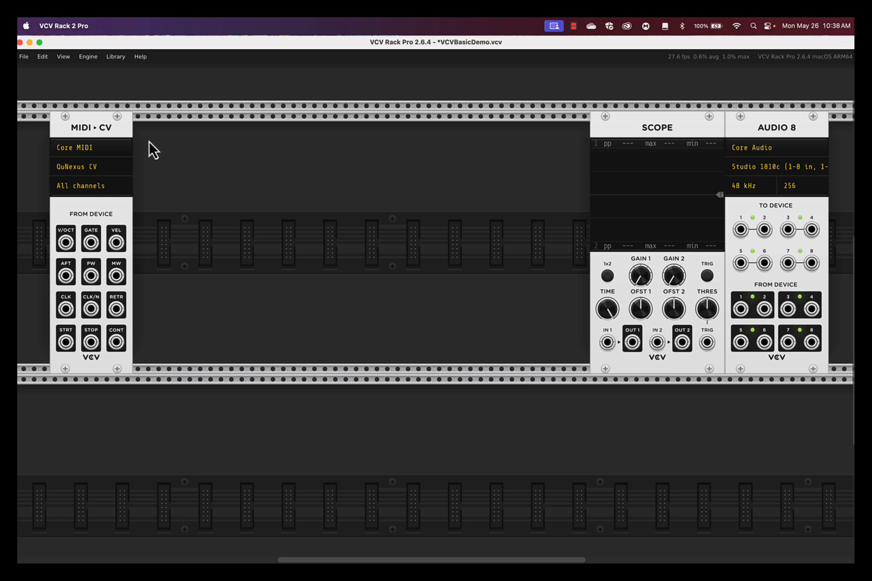
Step: Filter the module browser to the VCV brand and add a VCO beside the MIDI-CV module
{"action": "right_click", "coordinate": [201, 173]}
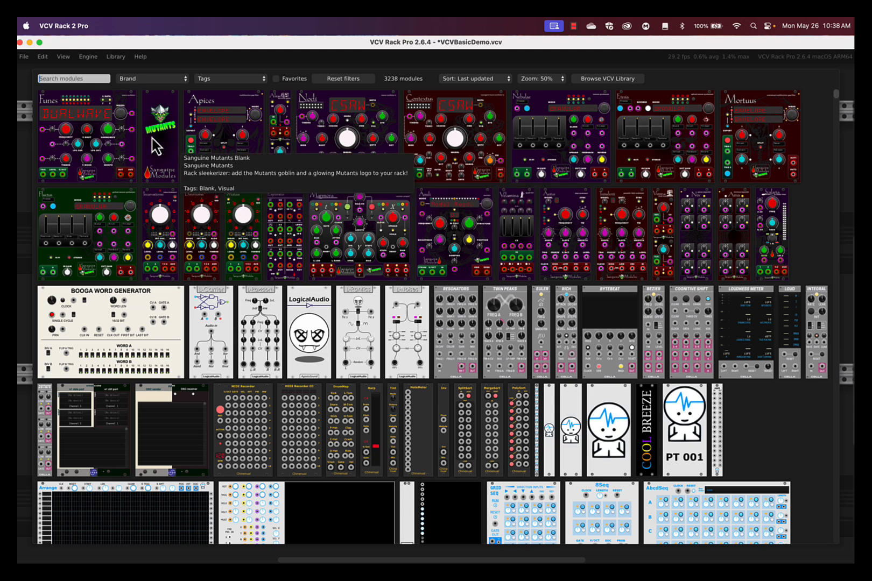
{"action": "left_click", "coordinate": [151, 79]}
{"action": "scroll", "coordinate": [171, 390], "scroll_direction": "down", "scroll_amount": 5}
{"action": "scroll", "coordinate": [171, 389], "scroll_direction": "down", "scroll_amount": 10}
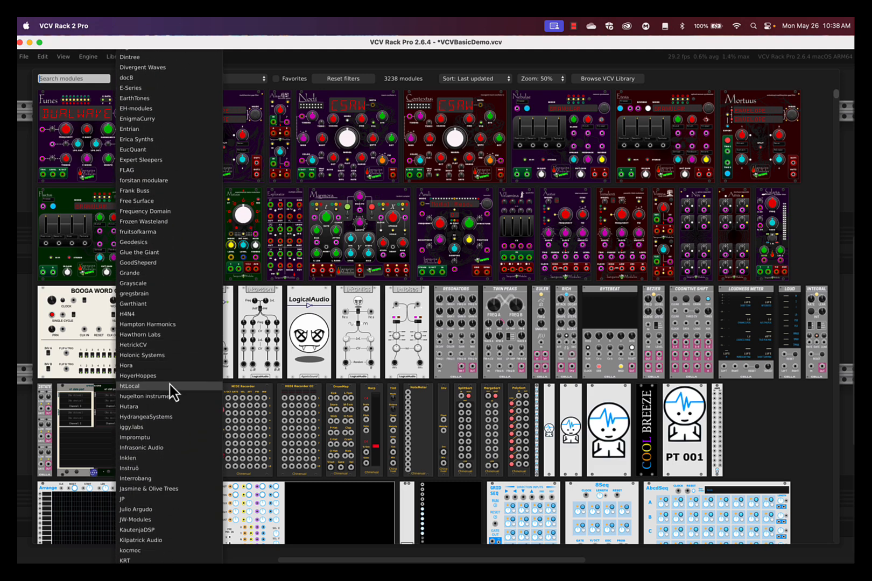
{"action": "scroll", "coordinate": [170, 384], "scroll_direction": "down", "scroll_amount": 10}
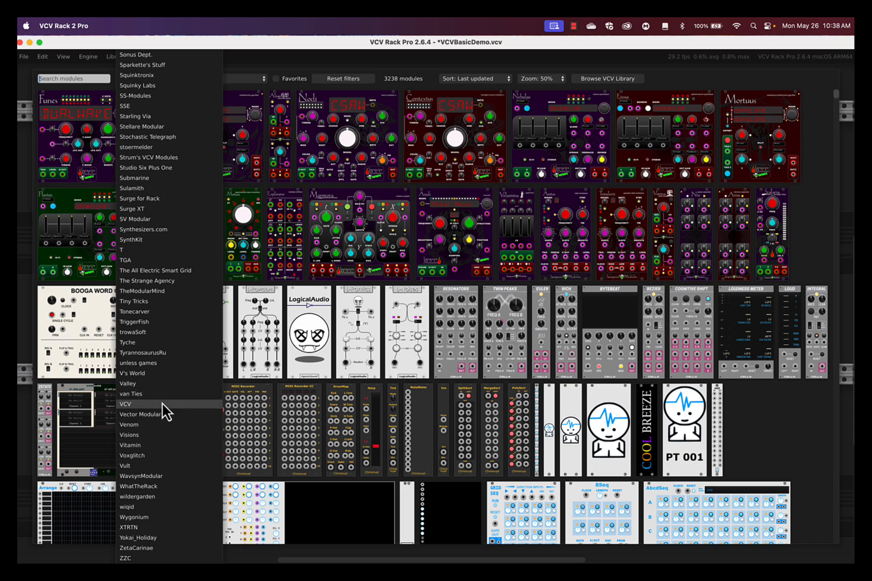
{"action": "left_click", "coordinate": [125, 405]}
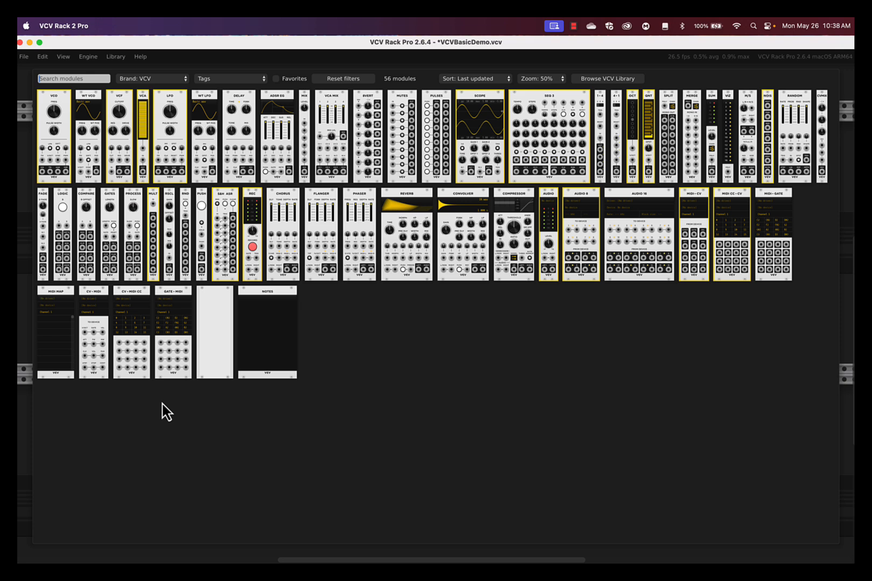
{"action": "left_click", "coordinate": [50, 118]}
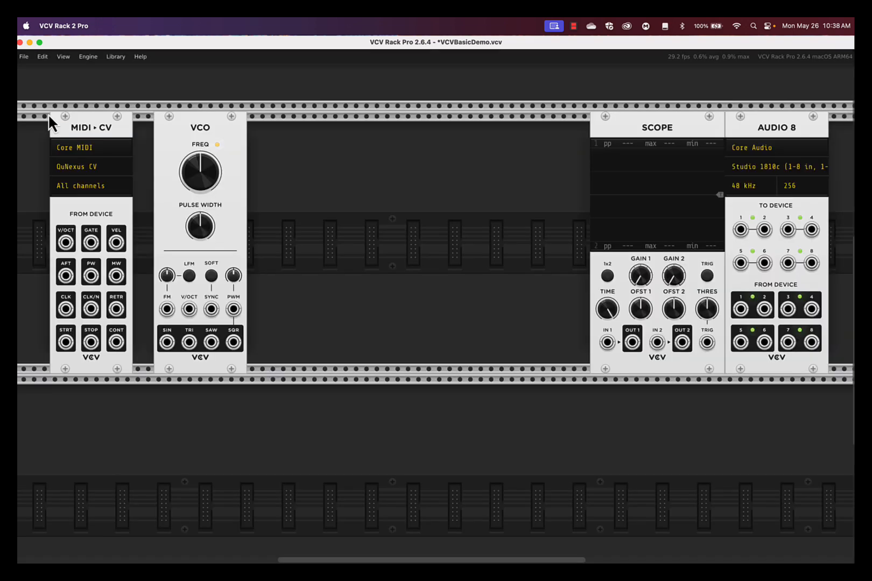
Step: Add VCV's ADSR EG, VCA and VCF modules side by side after the VCO
{"action": "right_click", "coordinate": [300, 145]}
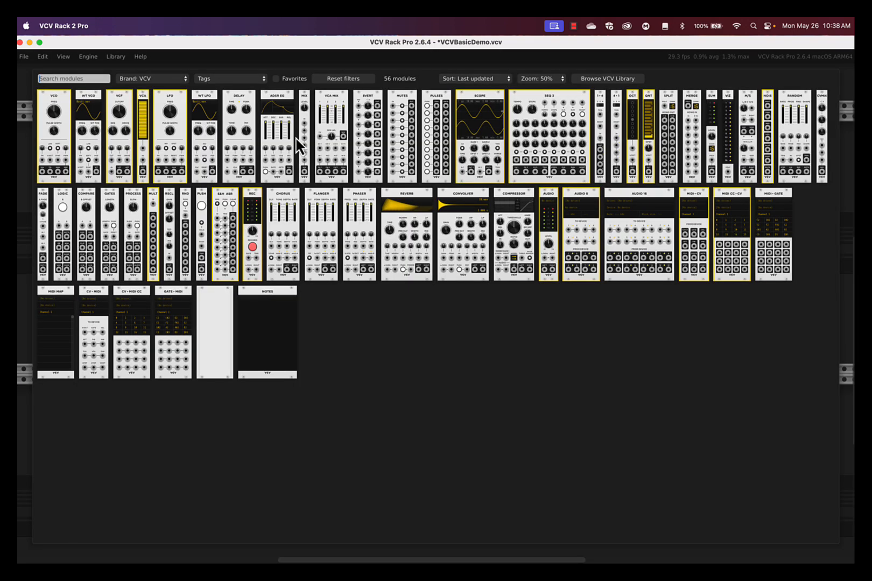
{"action": "left_click", "coordinate": [277, 112]}
{"action": "right_click", "coordinate": [357, 151]}
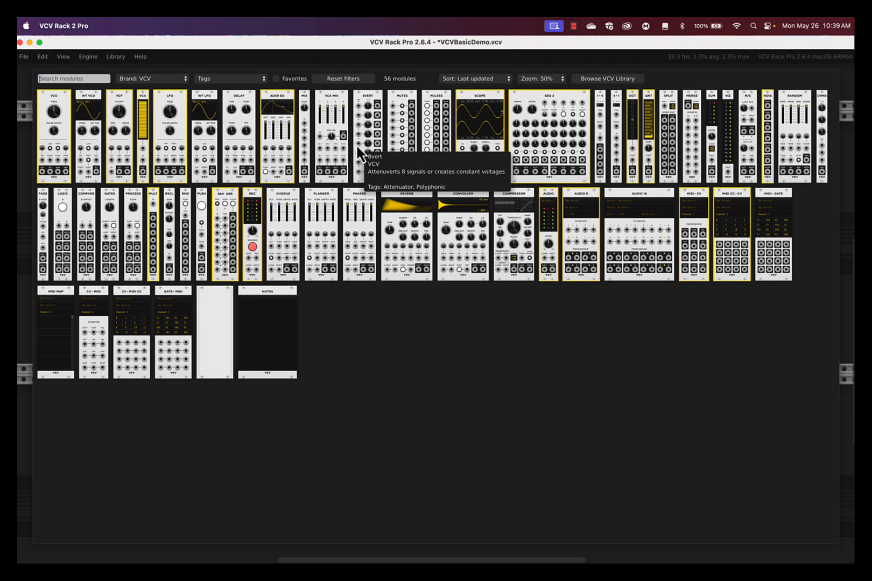
{"action": "left_click", "coordinate": [141, 122]}
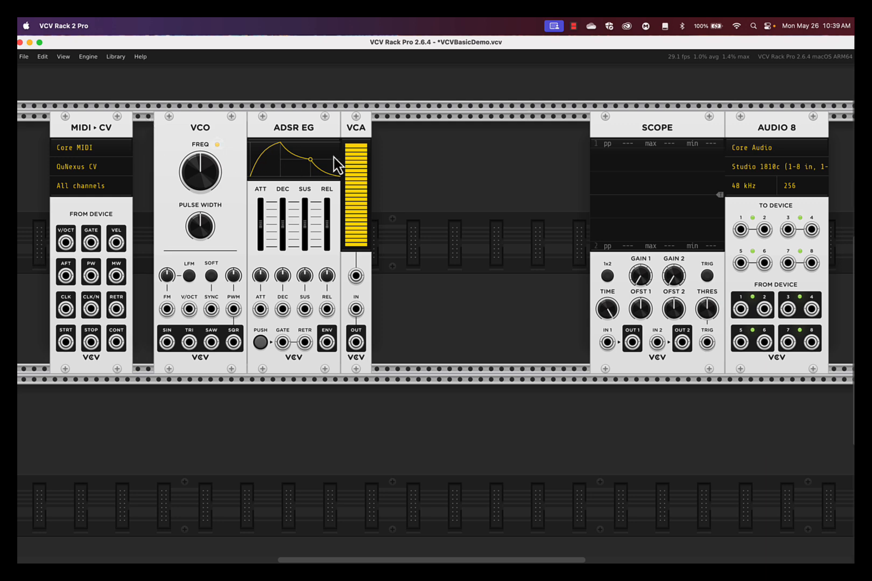
{"action": "right_click", "coordinate": [399, 151]}
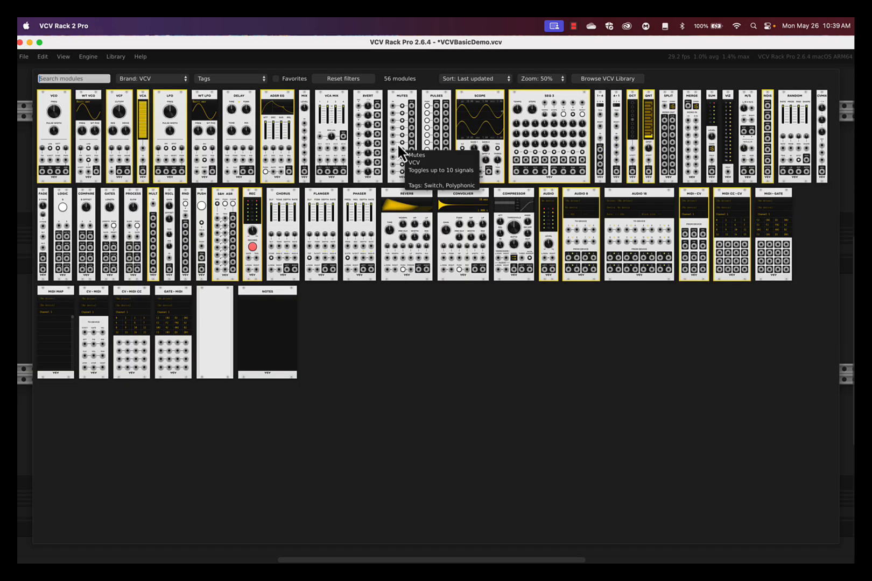
{"action": "left_click", "coordinate": [122, 97]}
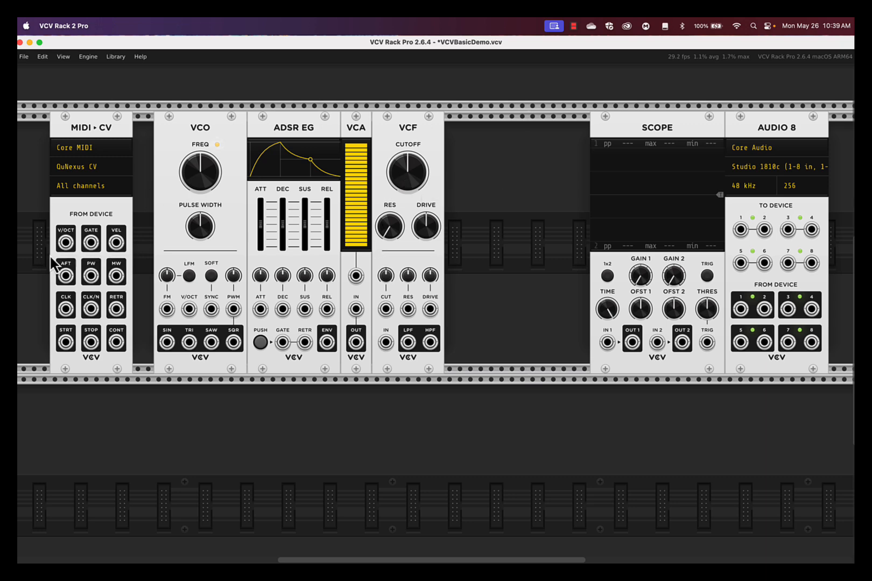
Step: Patch MIDI-CV's V/OCT output to the VCO's V/OCT input, and its GATE and RETR outputs to the matching ADSR EG inputs
{"action": "left_click_drag", "start_coordinate": [66, 248], "coordinate": [187, 314]}
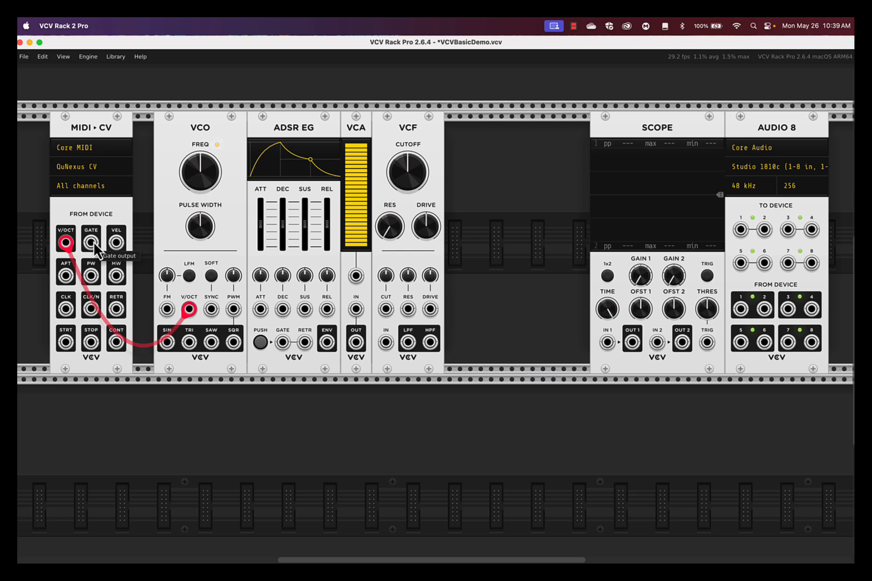
{"action": "left_click_drag", "start_coordinate": [95, 245], "coordinate": [283, 343]}
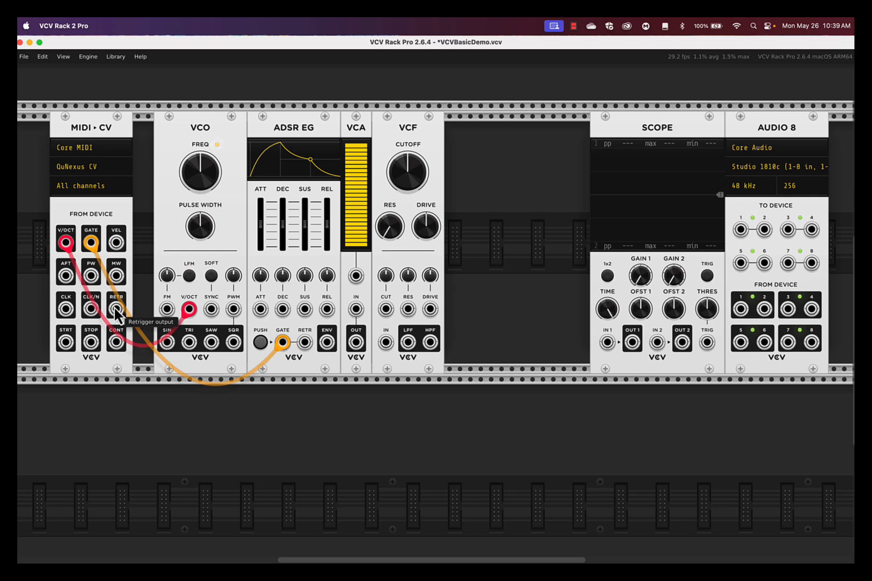
{"action": "left_click_drag", "start_coordinate": [118, 311], "coordinate": [305, 342]}
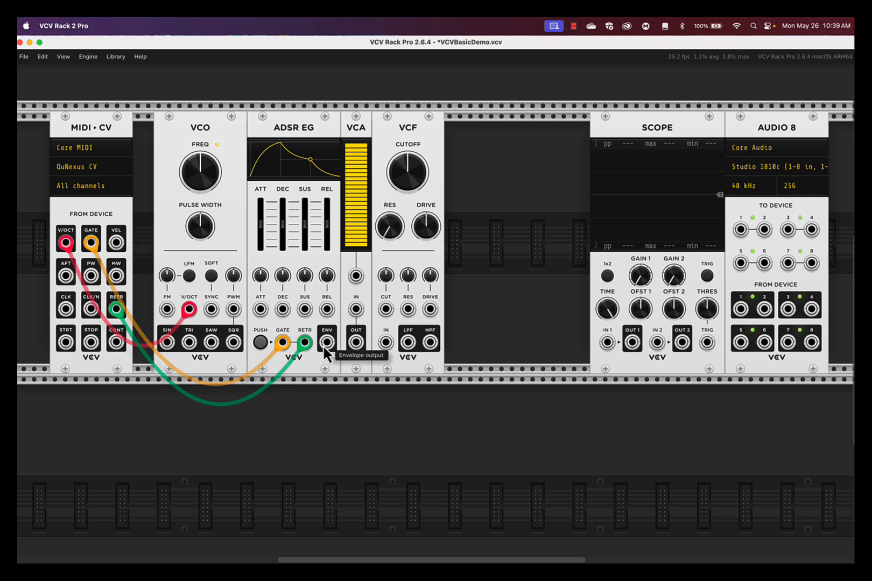
Step: Patch the ADSR EG's ENV output to the VCA's level CV input and the VCA's output to the VCF's IN
{"action": "left_click_drag", "start_coordinate": [323, 347], "coordinate": [355, 277]}
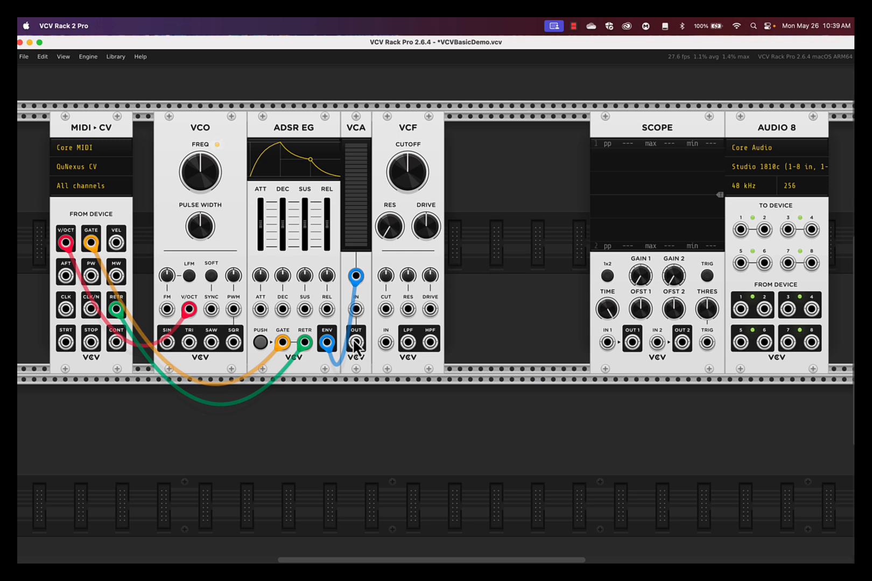
{"action": "left_click_drag", "start_coordinate": [359, 347], "coordinate": [385, 350]}
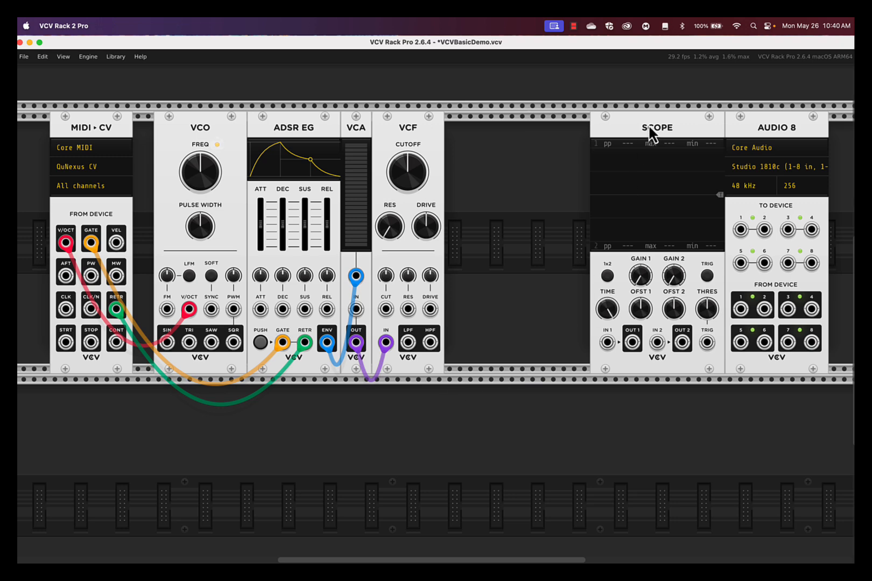
Step: Patch the VCF's LPF output to Audio 8's device inputs 1 and 2, and the VCO's SAW output to the VCA's IN
{"action": "left_click_drag", "start_coordinate": [408, 342], "coordinate": [740, 232]}
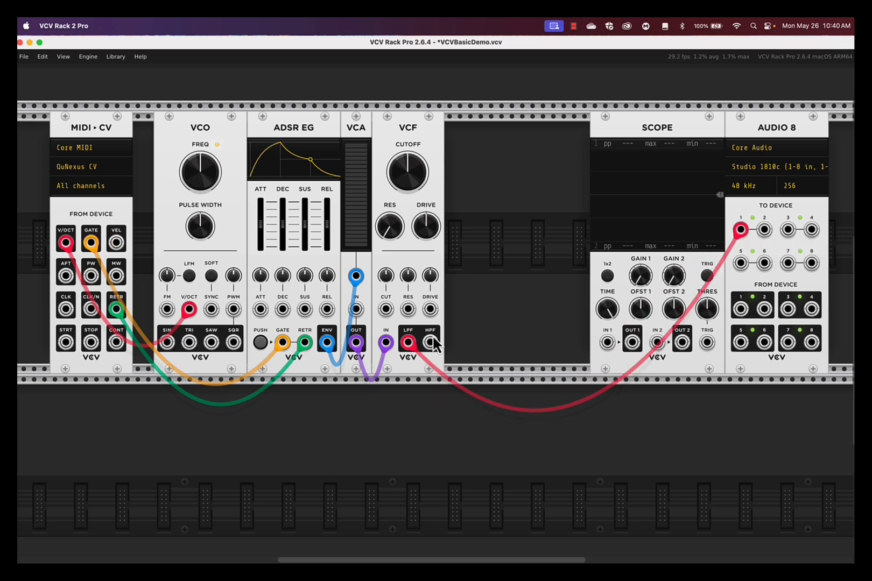
{"action": "left_click_drag", "start_coordinate": [408, 345], "coordinate": [764, 232]}
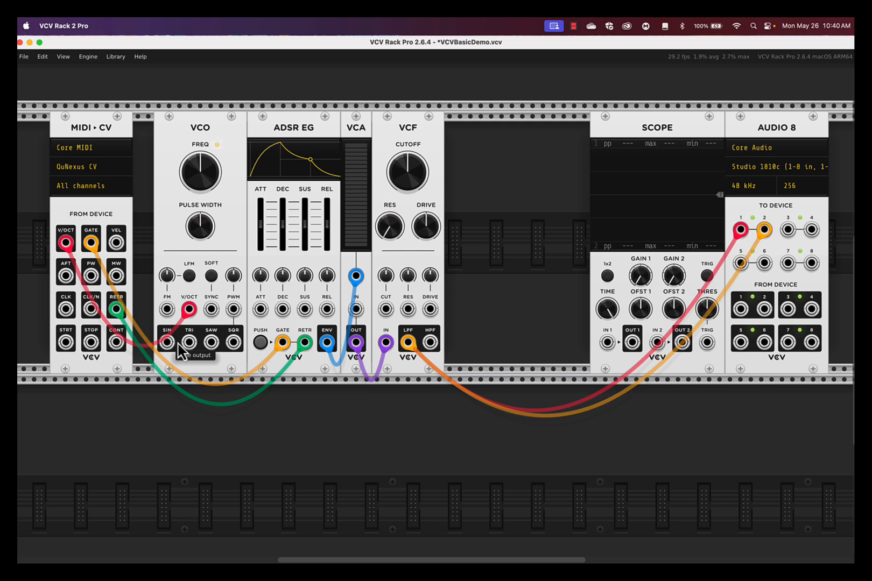
{"action": "left_click_drag", "start_coordinate": [211, 345], "coordinate": [351, 316]}
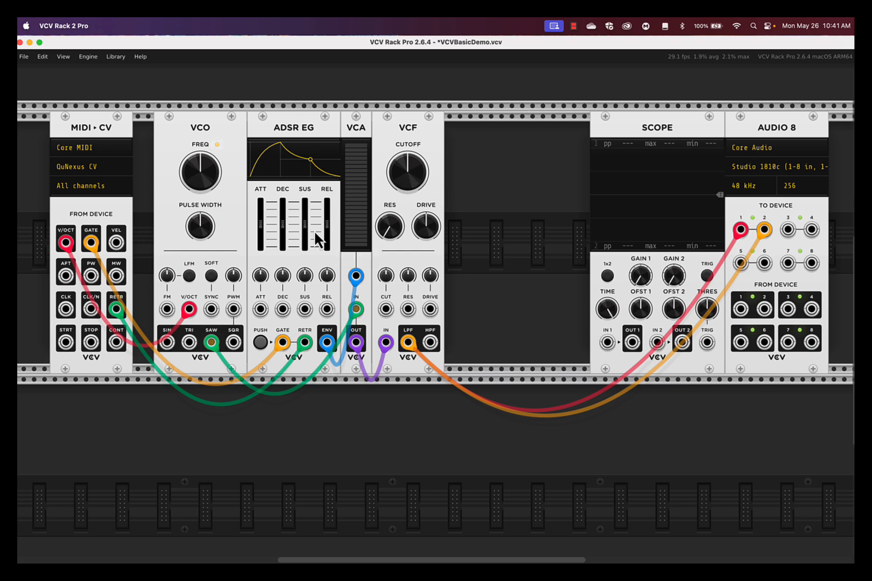
Step: Set the MIDI-CV module's MIDI device to QuNexus Control Surface
{"action": "left_click", "coordinate": [104, 170]}
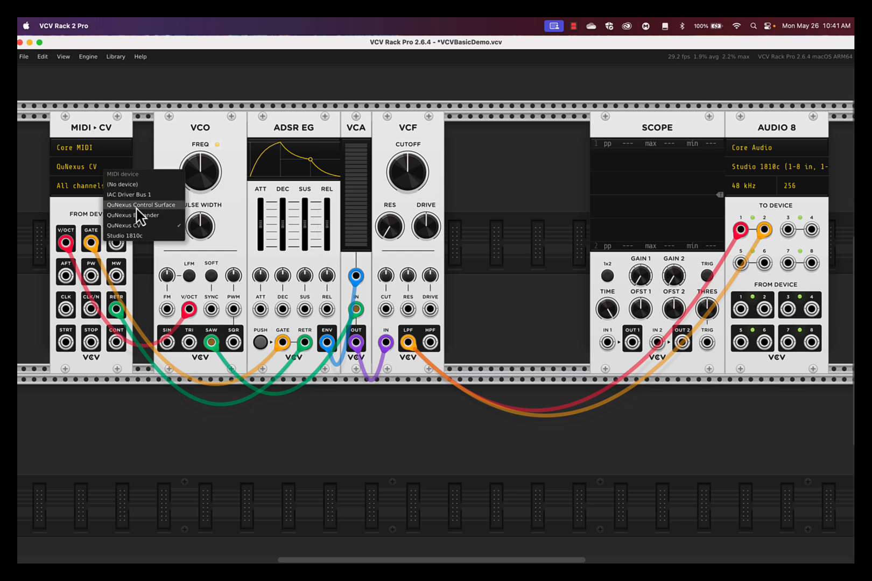
{"action": "left_click", "coordinate": [163, 208]}
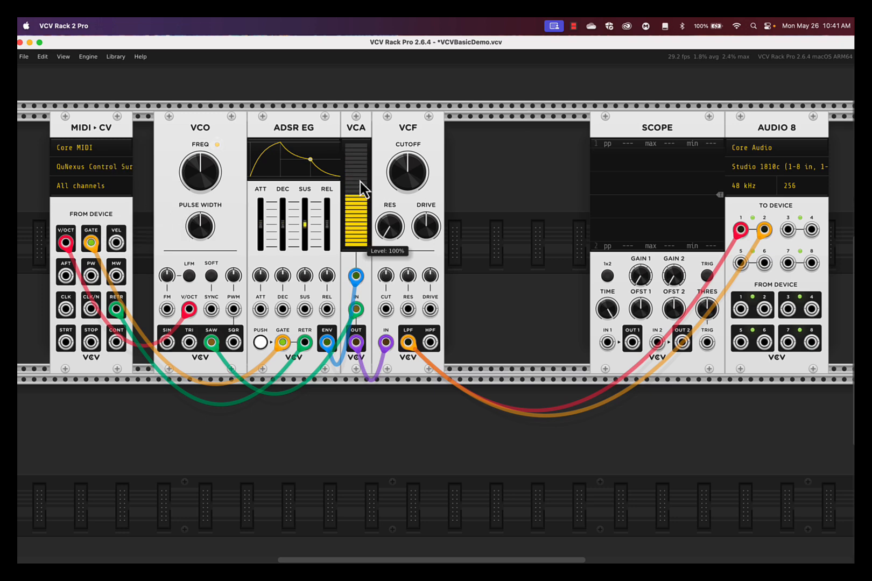
{"action": "left_click", "coordinate": [116, 171]}
{"action": "left_click", "coordinate": [158, 206]}
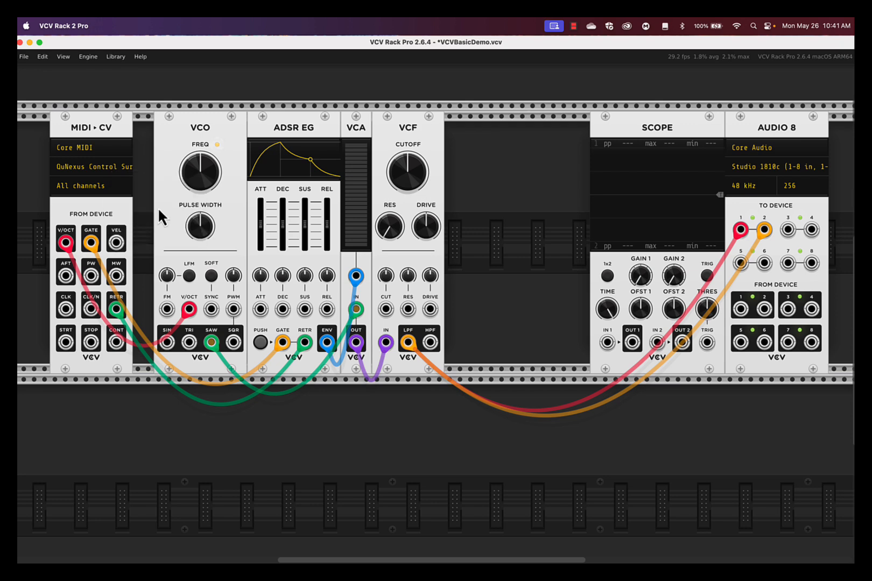
Step: Raise the ADSR EG's sustain level above 50%
{"action": "mouse_move", "coordinate": [409, 176]}
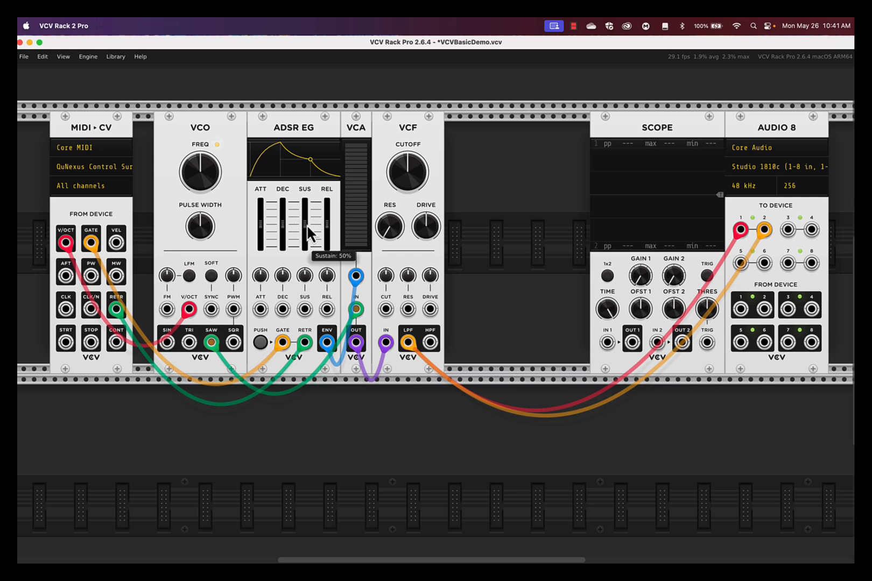
{"action": "left_click_drag", "start_coordinate": [305, 219], "coordinate": [305, 211]}
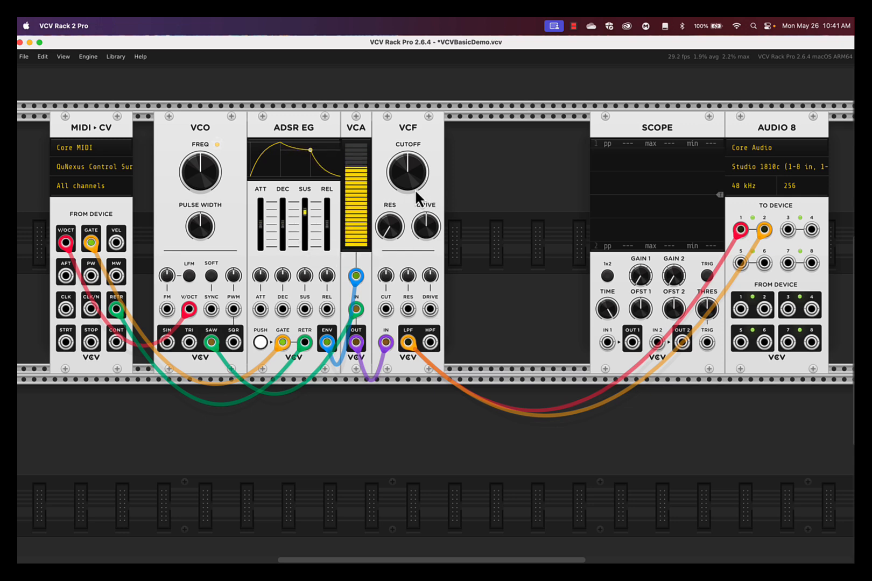
Step: Sweep the VCF's cutoff frequency down to about 8.6 Hz and back up to near its maximum
{"action": "mouse_move", "coordinate": [415, 191]}
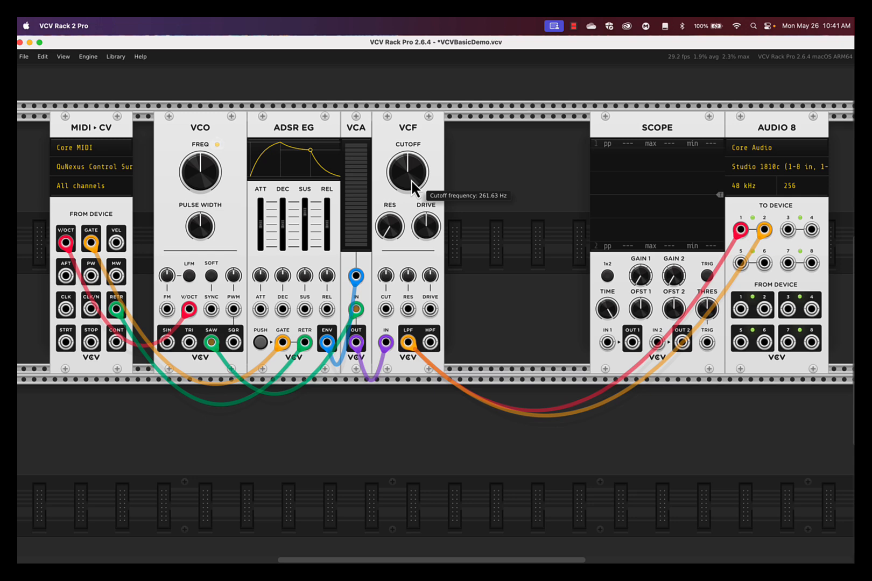
{"action": "left_click_drag", "start_coordinate": [411, 186], "coordinate": [437, 314]}
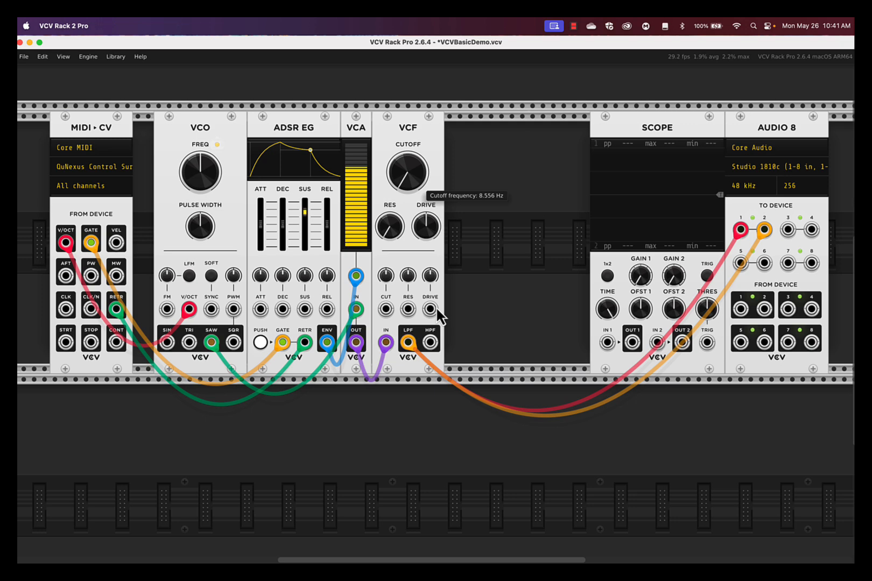
{"action": "mouse_move", "coordinate": [437, 308]}
{"action": "left_mouse_down"}
{"action": "mouse_move", "coordinate": [413, 189]}
{"action": "mouse_move", "coordinate": [437, 310]}
{"action": "mouse_move", "coordinate": [420, 177]}
{"action": "mouse_move", "coordinate": [437, 311]}
{"action": "left_mouse_up"}
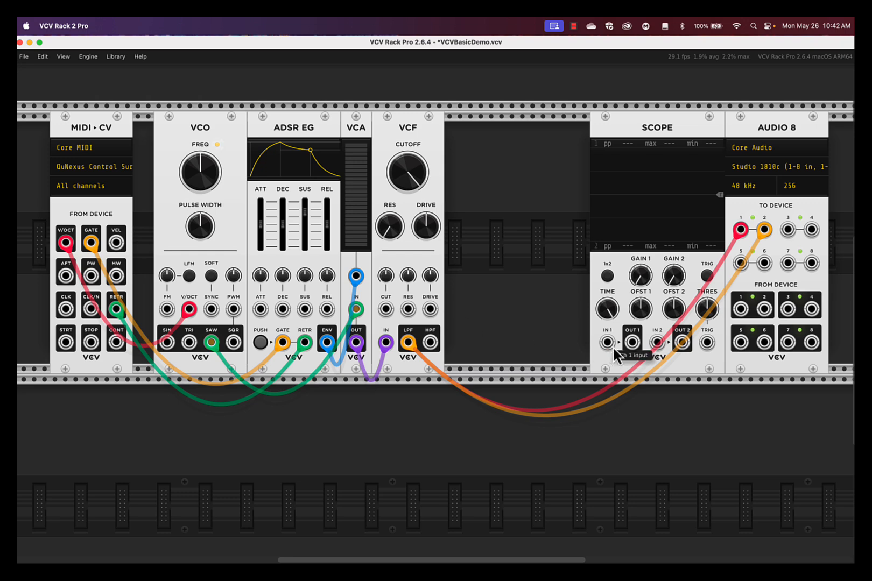
Step: Patch the VCF's LPF output to the Scope's IN 1 and the ADSR EG's ENV output to the VCF's CUT input
{"action": "left_click_drag", "start_coordinate": [607, 343], "coordinate": [409, 344]}
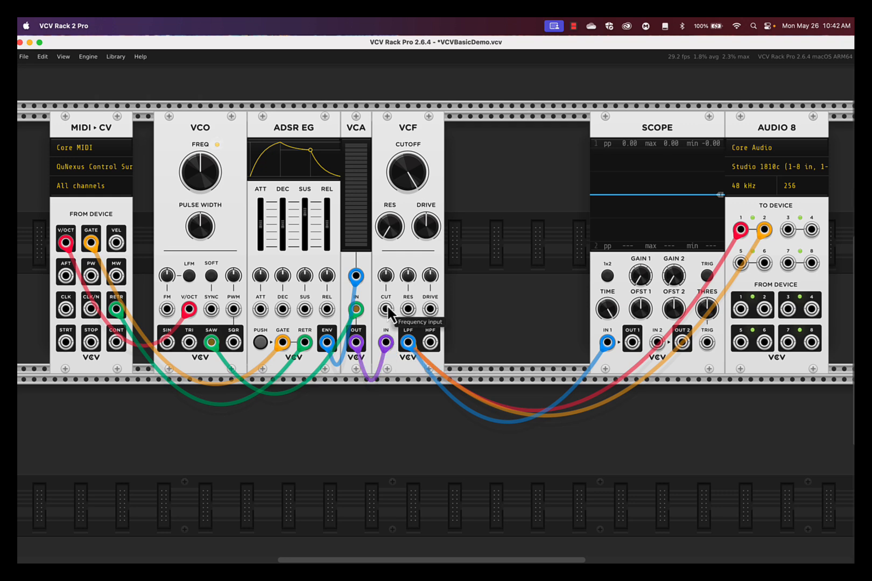
{"action": "left_click_drag", "start_coordinate": [387, 312], "coordinate": [329, 352]}
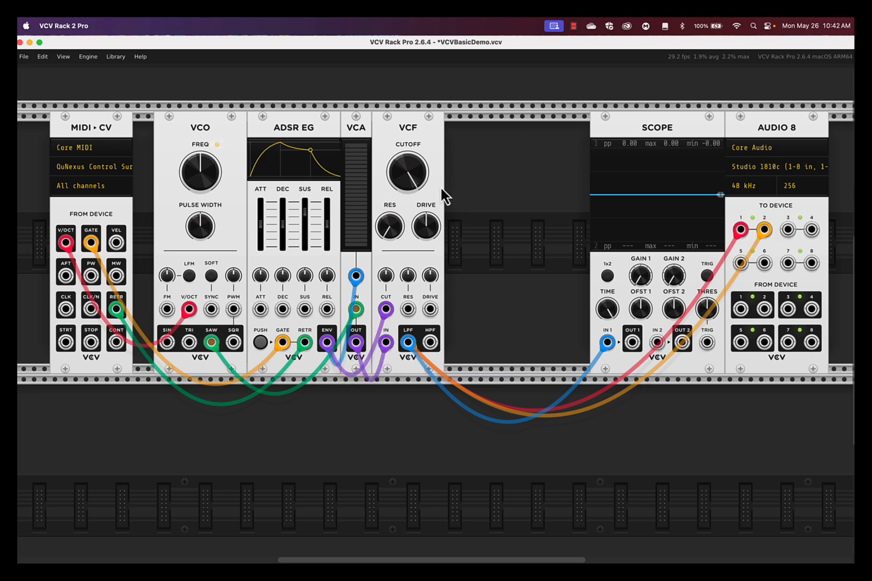
Step: Turn the VCF's cutoff frequency CV amount to a negative value
{"action": "left_click_drag", "start_coordinate": [386, 276], "coordinate": [437, 315]}
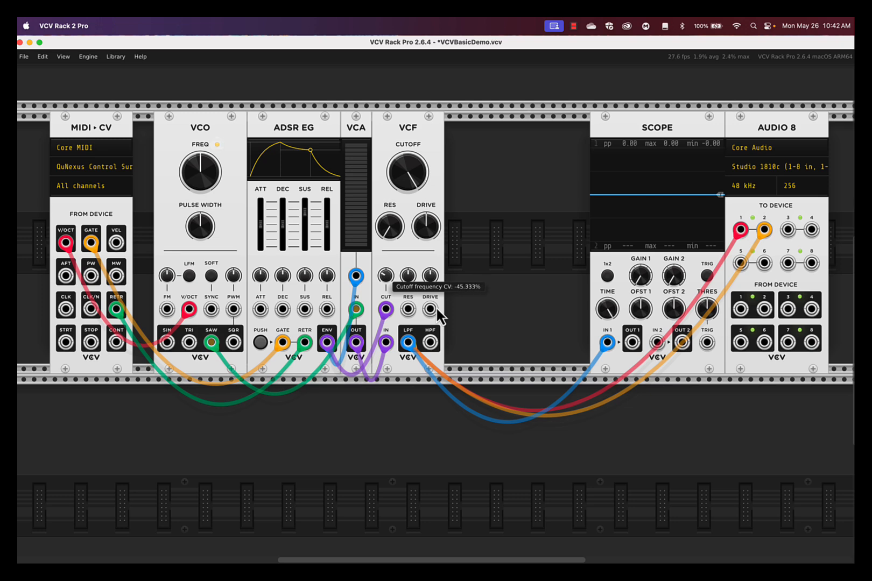
{"action": "left_click_drag", "start_coordinate": [437, 309], "coordinate": [436, 309]}
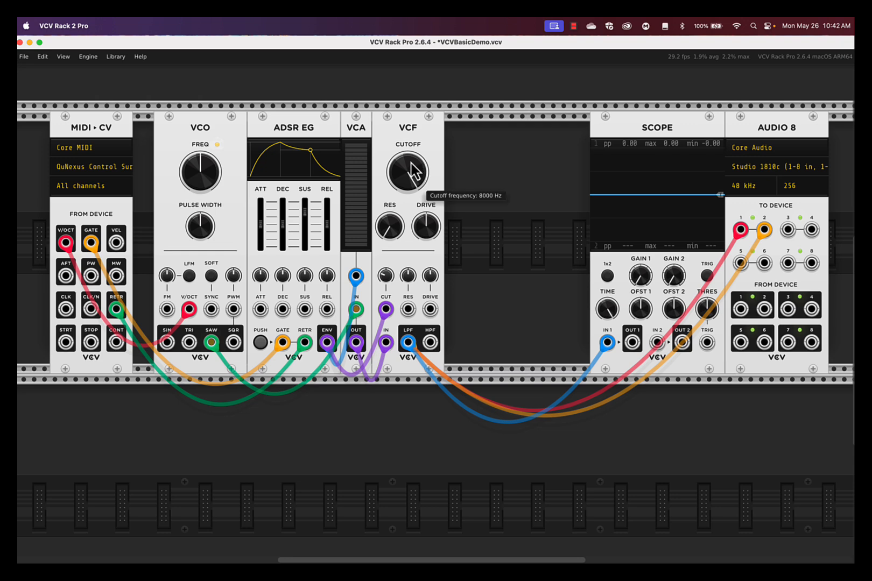
Step: On the ADSR EG, lengthen the attack, set the decay to about 608 ms and raise the sustain to its maximum
{"action": "mouse_move", "coordinate": [264, 223]}
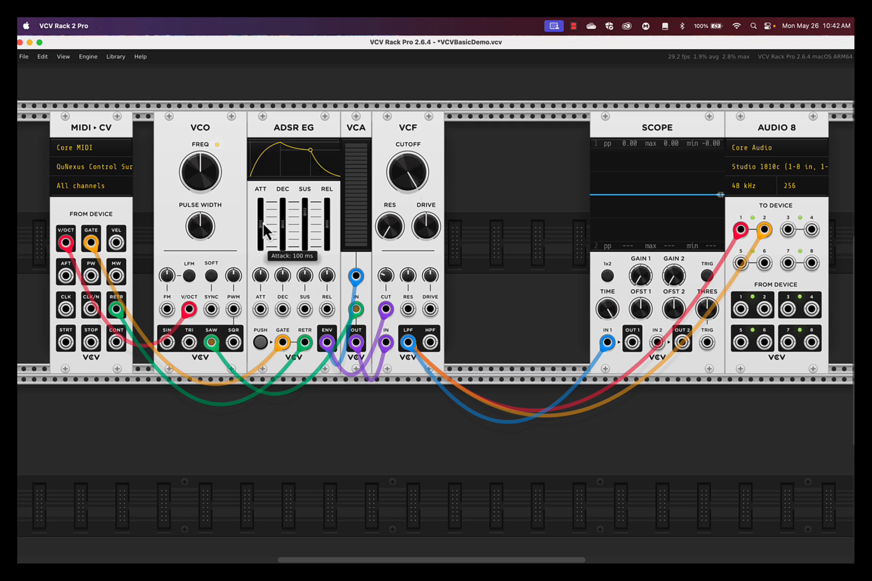
{"action": "left_click_drag", "start_coordinate": [263, 222], "coordinate": [264, 217]}
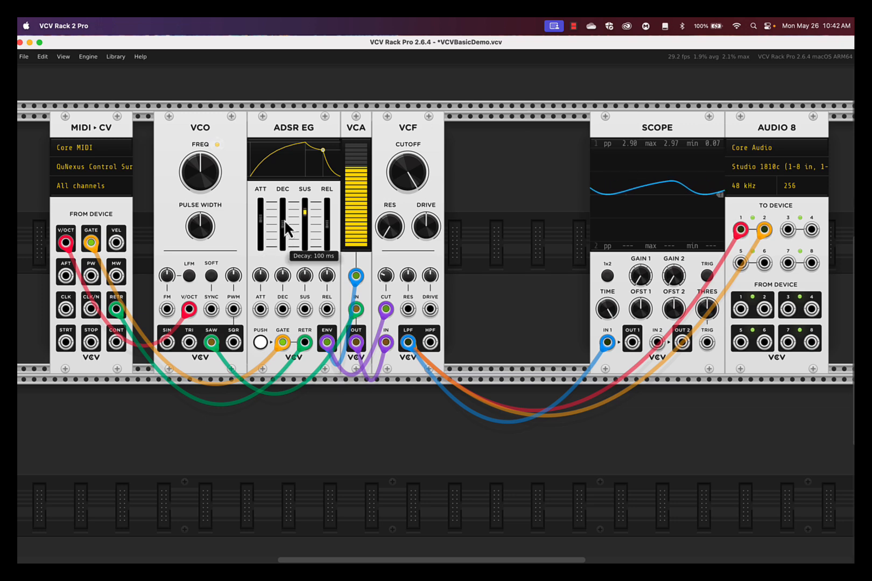
{"action": "left_click_drag", "start_coordinate": [285, 233], "coordinate": [307, 200]}
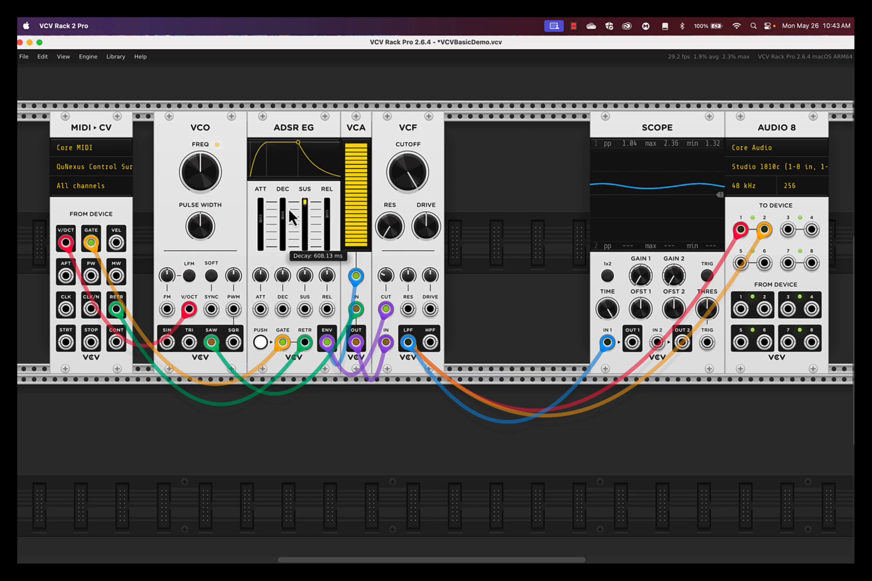
{"action": "mouse_move", "coordinate": [301, 203]}
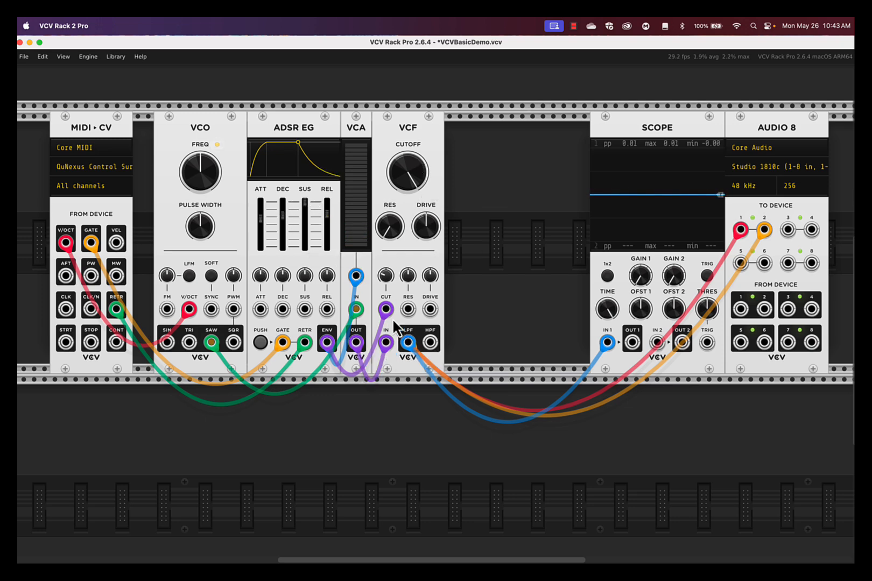
Step: Unplug the envelope cable from the VCF's CUT input
{"action": "left_click_drag", "start_coordinate": [385, 308], "coordinate": [529, 284]}
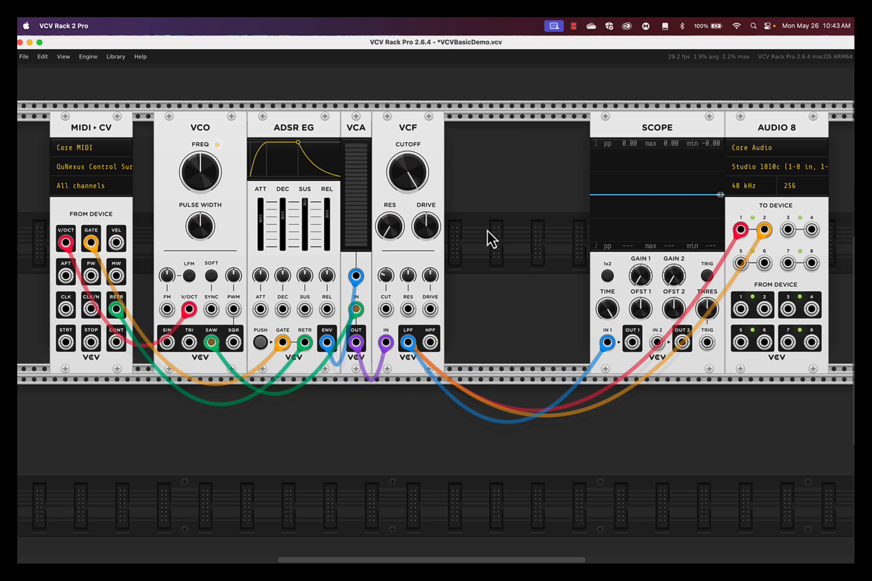
Step: Reset the ADSR EG's attack, decay, sustain and release to their default values
{"action": "mouse_move", "coordinate": [413, 175]}
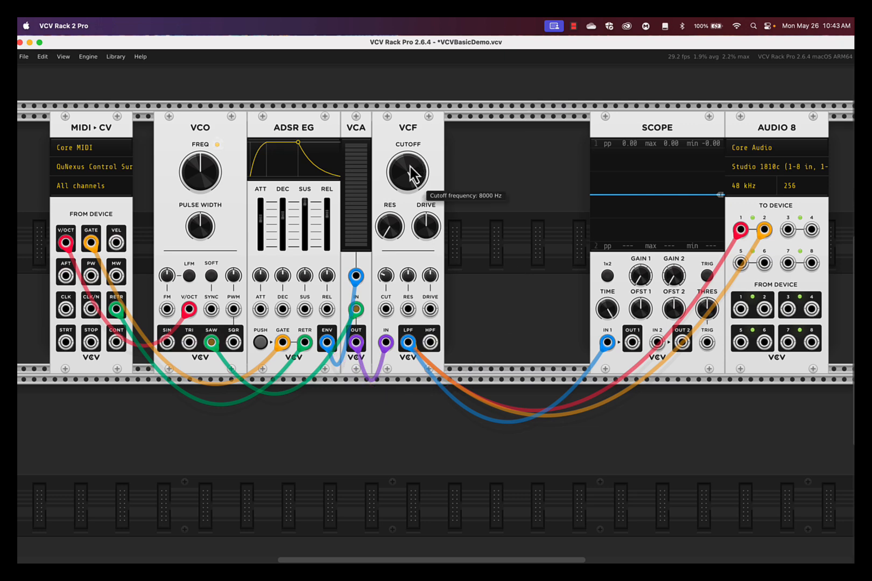
{"action": "double_click", "coordinate": [261, 223]}
{"action": "double_click", "coordinate": [283, 223]}
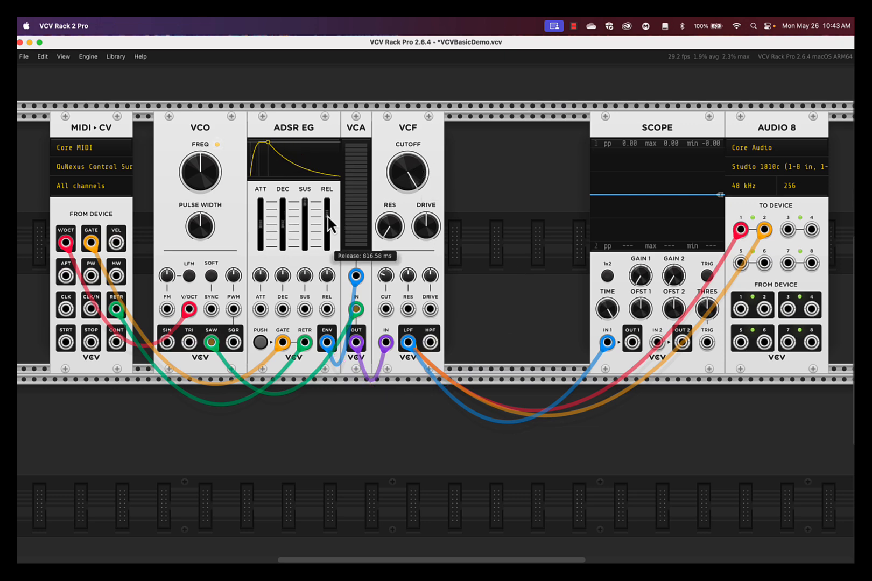
{"action": "double_click", "coordinate": [327, 223]}
{"action": "double_click", "coordinate": [308, 217]}
Step: Sweep the VCF's cutoff and reset its cutoff CV amount to the default
{"action": "mouse_move", "coordinate": [410, 168]}
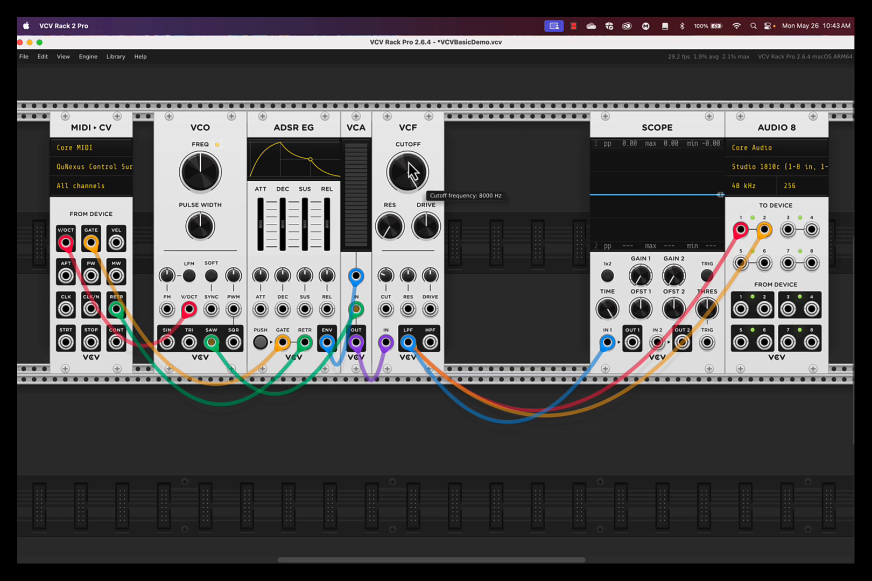
{"action": "left_click_drag", "start_coordinate": [410, 170], "coordinate": [424, 199]}
{"action": "mouse_move", "coordinate": [389, 275]}
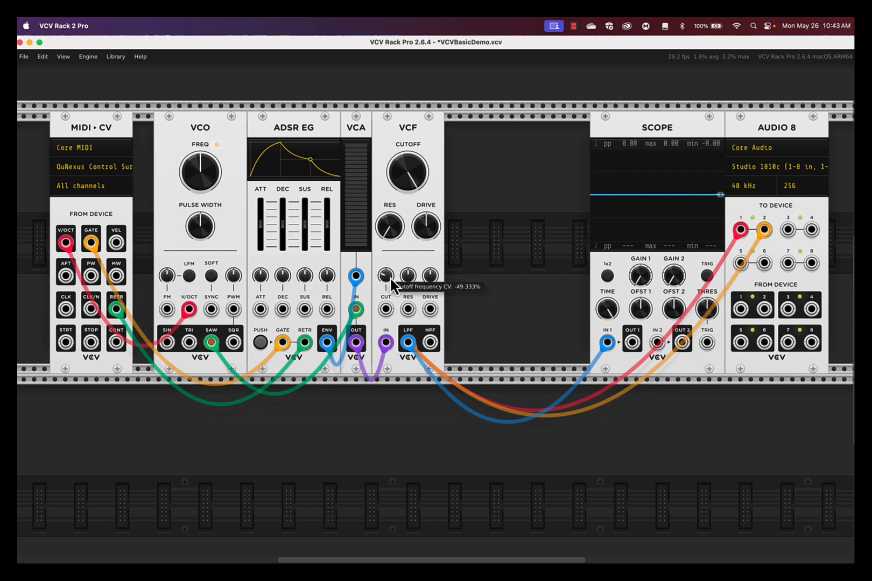
{"action": "double_click", "coordinate": [390, 281]}
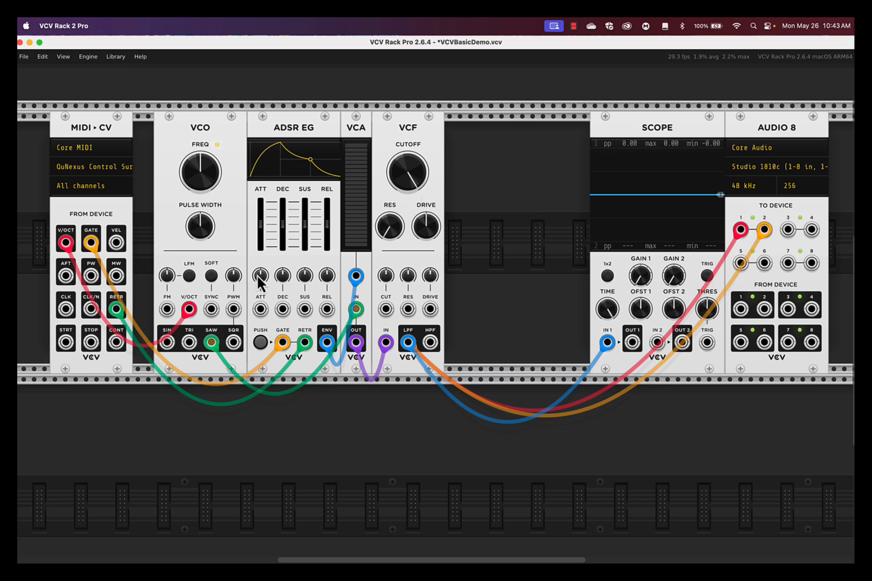
Step: On the ADSR EG, shorten the attack to about 2.9 ms, minimise the decay and release, and raise the sustain
{"action": "left_click_drag", "start_coordinate": [262, 218], "coordinate": [437, 309]}
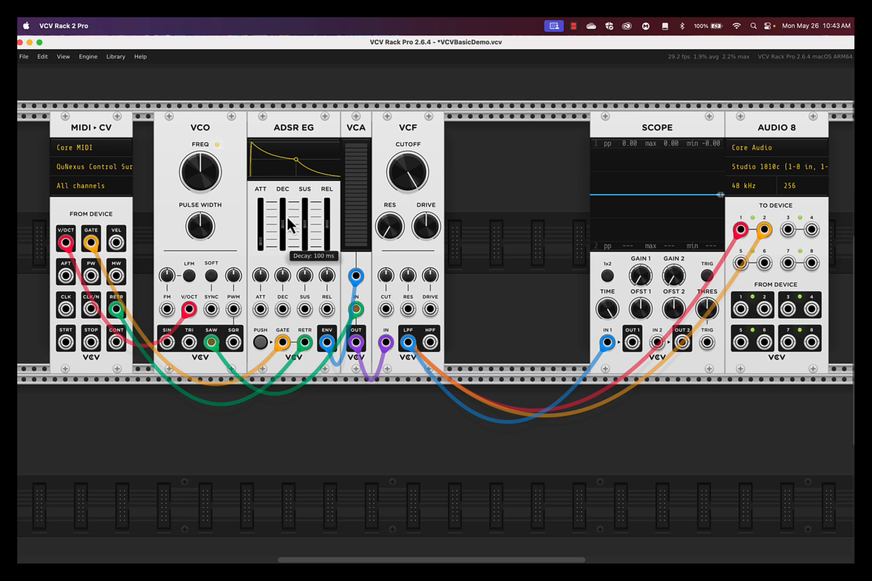
{"action": "left_click_drag", "start_coordinate": [285, 217], "coordinate": [438, 311]}
{"action": "left_click_drag", "start_coordinate": [315, 215], "coordinate": [331, 230]}
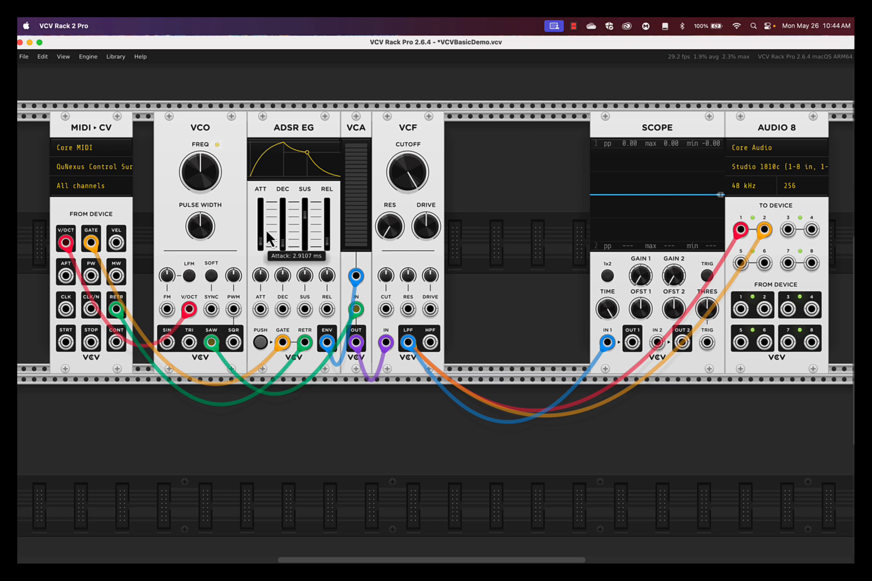
Step: Set the ADSR EG's release to about 24 ms and lengthen the attack and decay to around mid-range
{"action": "left_click_drag", "start_coordinate": [261, 238], "coordinate": [261, 232]}
{"action": "left_click_drag", "start_coordinate": [327, 245], "coordinate": [327, 248]}
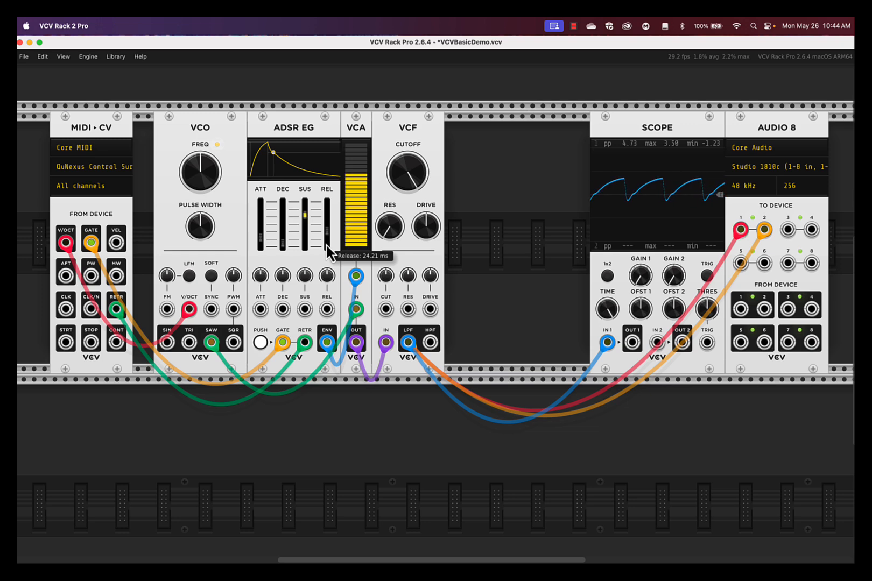
{"action": "left_click_drag", "start_coordinate": [282, 244], "coordinate": [282, 228]}
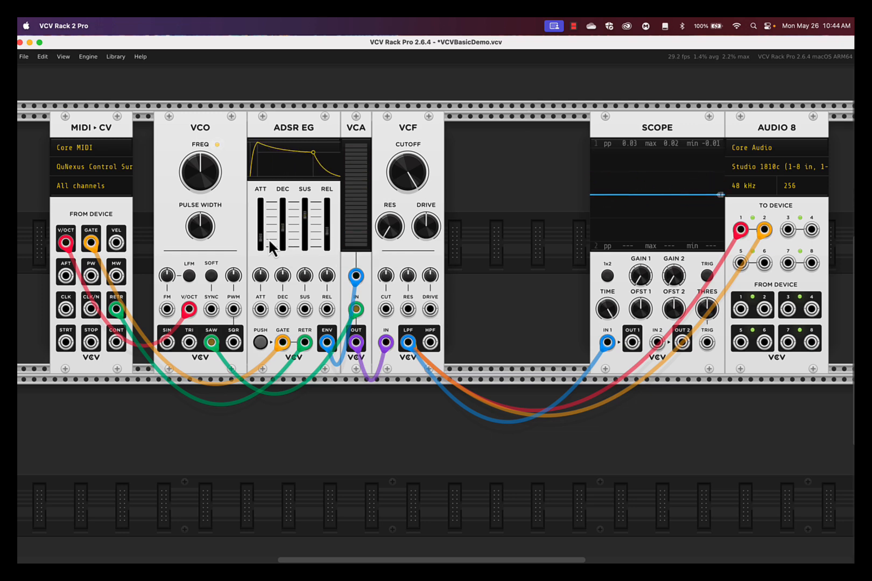
{"action": "left_click_drag", "start_coordinate": [261, 238], "coordinate": [260, 223]}
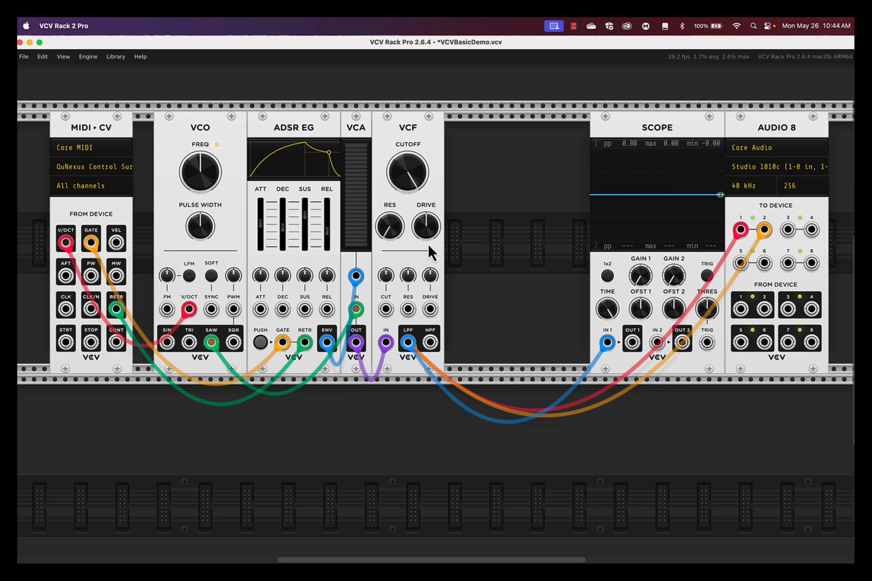
Step: Lower the VCF's cutoff frequency to about 2718 Hz
{"action": "mouse_move", "coordinate": [409, 179]}
{"action": "left_click_drag", "start_coordinate": [440, 316], "coordinate": [440, 316]}
Step: Clear the module browser's filters, search for "reverb" and add the Surge XT Reverb between the VCF and Scope
{"action": "right_click", "coordinate": [497, 182]}
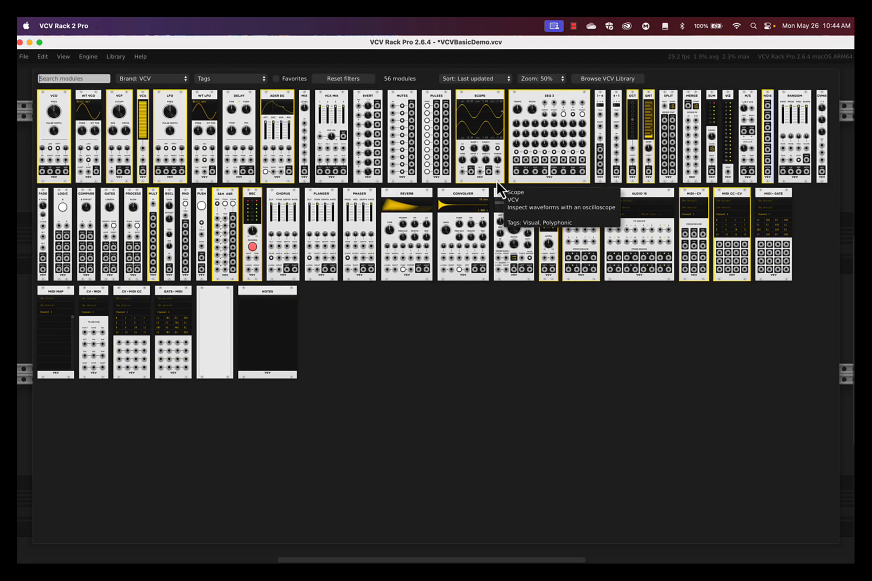
{"action": "left_click", "coordinate": [347, 80]}
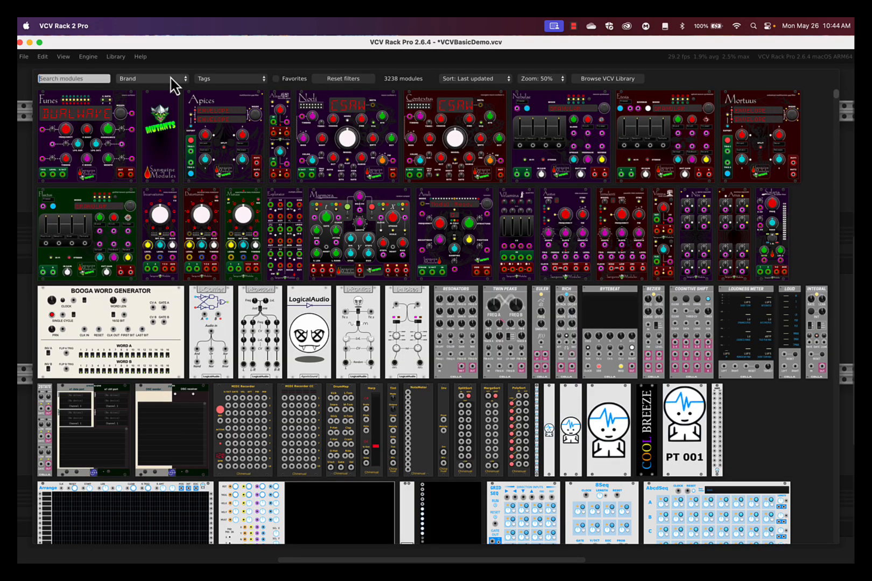
{"action": "left_click", "coordinate": [170, 81]}
{"action": "left_click", "coordinate": [84, 87]}
{"action": "type", "text": "r"}
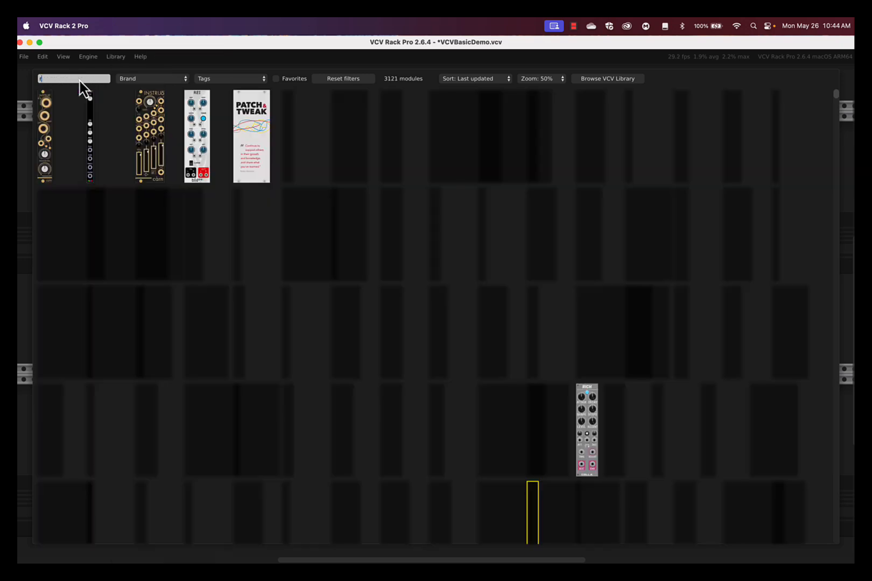
{"action": "type", "text": "everb"}
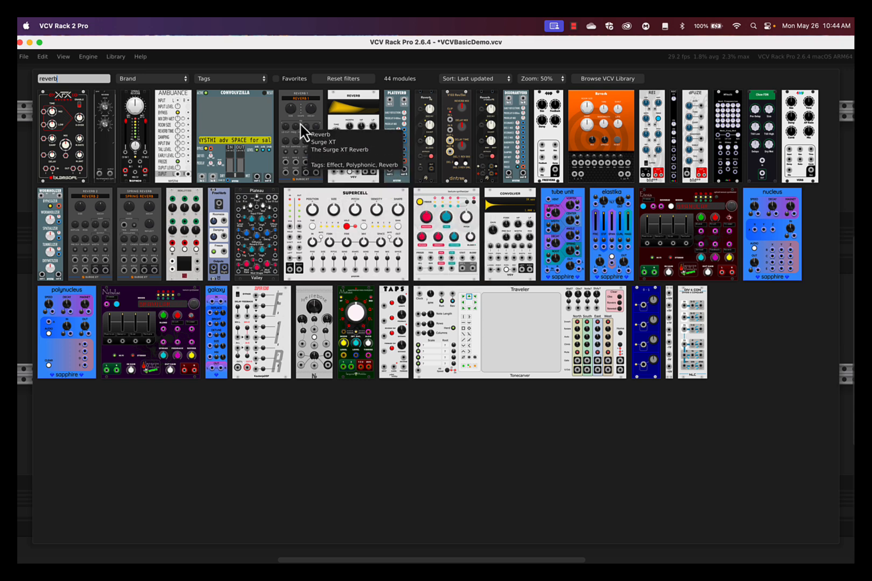
{"action": "left_click", "coordinate": [310, 95]}
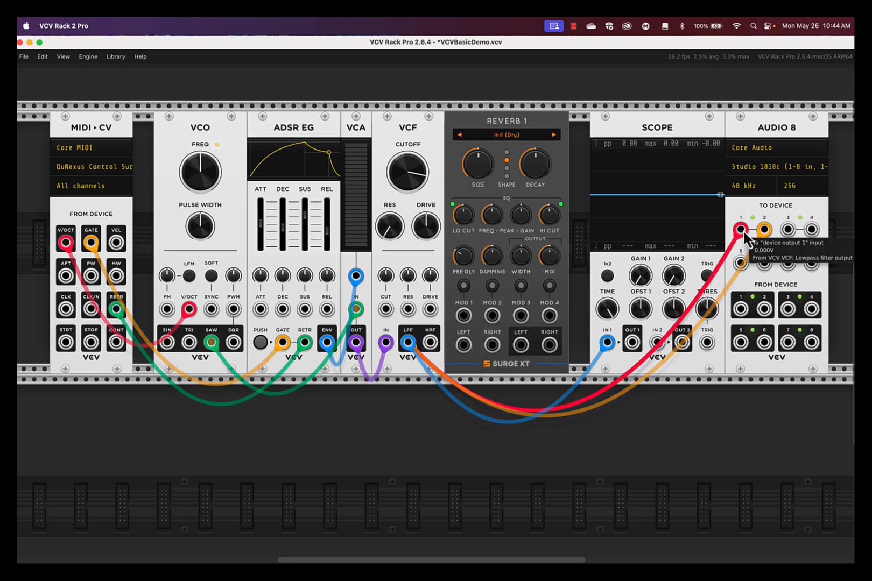
Step: Reroute the VCF's two audio cables into the Reverb's left and right inputs and patch its outputs to Audio 8 inputs 1 and 2
{"action": "left_click_drag", "start_coordinate": [741, 230], "coordinate": [463, 345]}
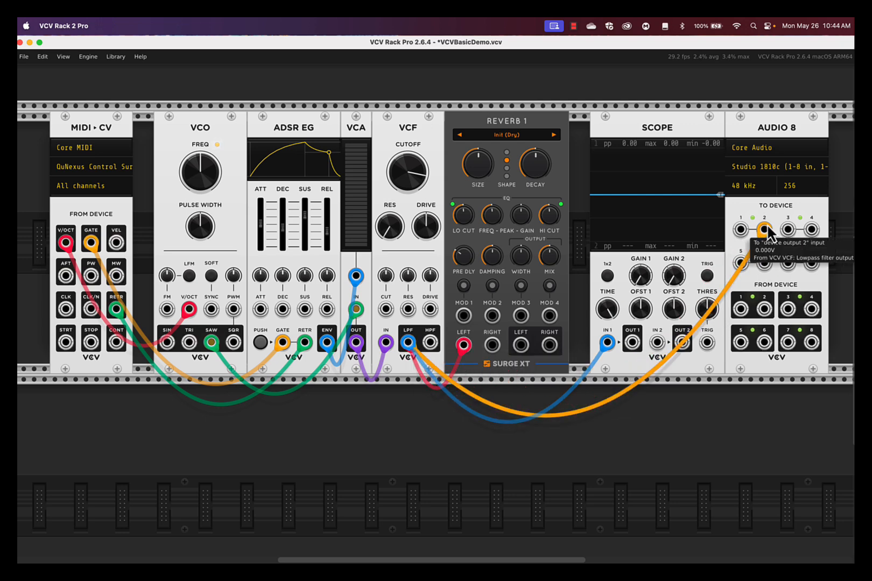
{"action": "left_click_drag", "start_coordinate": [764, 230], "coordinate": [492, 345]}
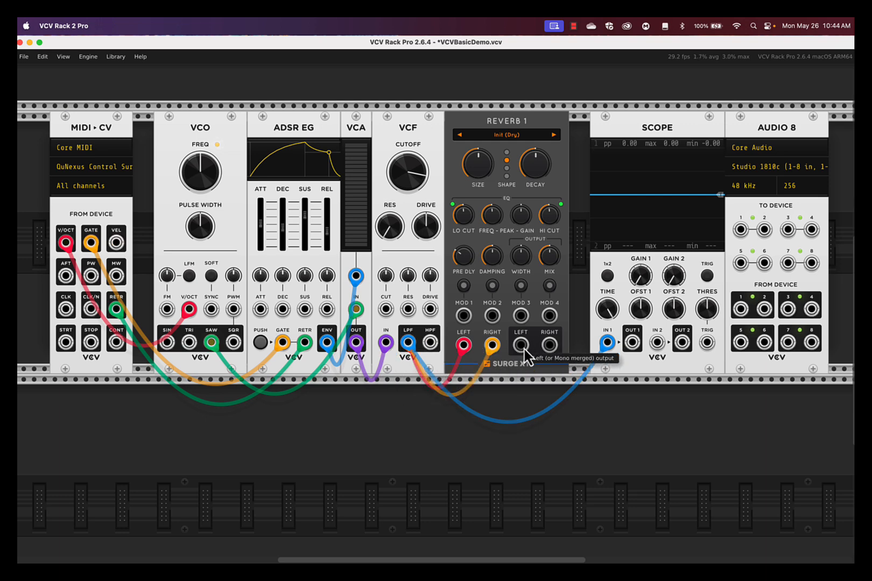
{"action": "left_click_drag", "start_coordinate": [521, 345], "coordinate": [549, 345]}
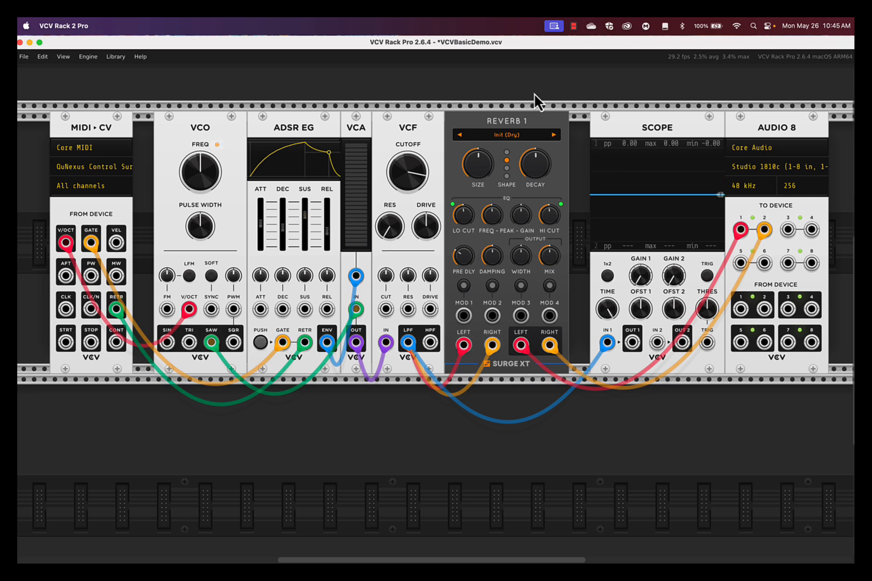
Step: Turn the Reverb's output mix down to its minimum
{"action": "mouse_move", "coordinate": [529, 229]}
{"action": "left_click_drag", "start_coordinate": [549, 259], "coordinate": [438, 314]}
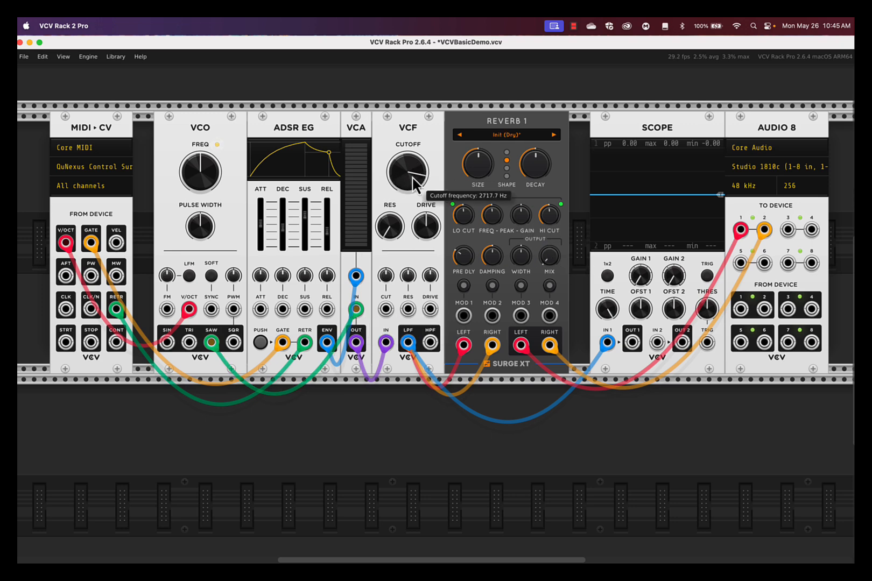
Step: Move the cables from the VCF's LPF output to HPF and raise the cutoff to its maximum
{"action": "mouse_move", "coordinate": [408, 346]}
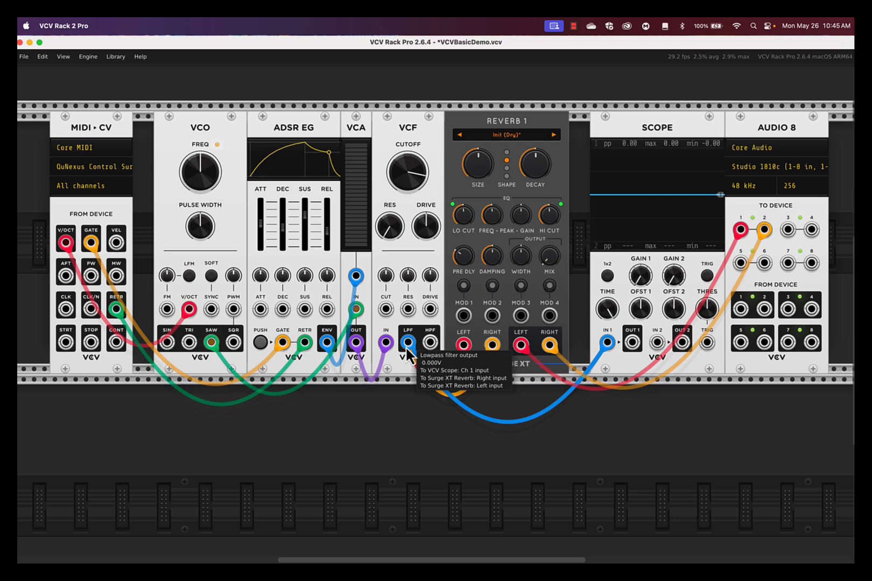
{"action": "left_click_drag", "start_coordinate": [406, 346], "coordinate": [430, 343]}
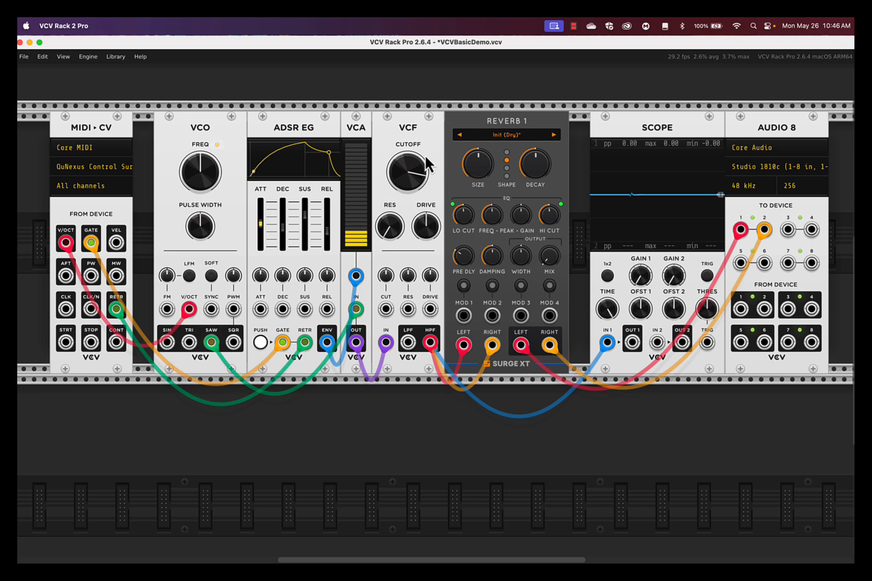
{"action": "mouse_move", "coordinate": [410, 169]}
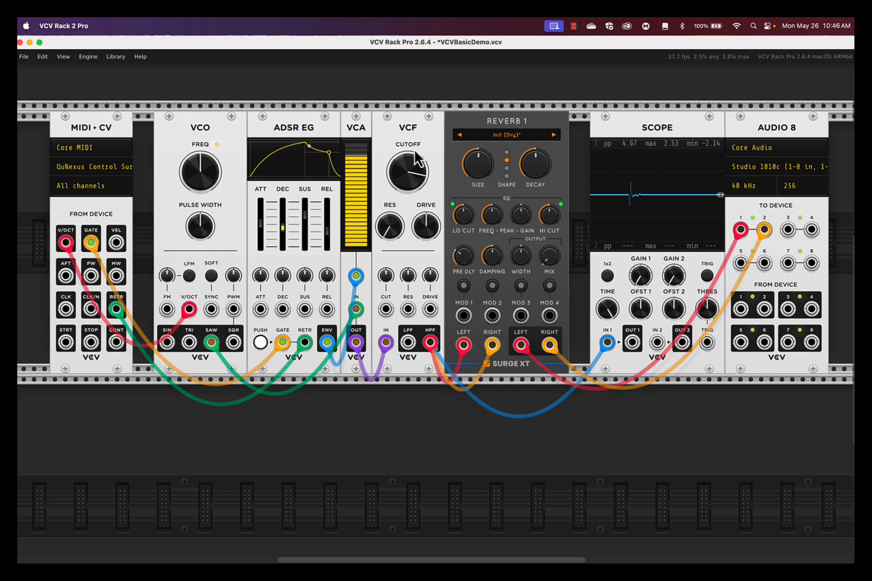
{"action": "mouse_move", "coordinate": [418, 160]}
{"action": "left_mouse_down"}
{"action": "mouse_move", "coordinate": [437, 316]}
{"action": "mouse_move", "coordinate": [413, 168]}
{"action": "left_mouse_up"}
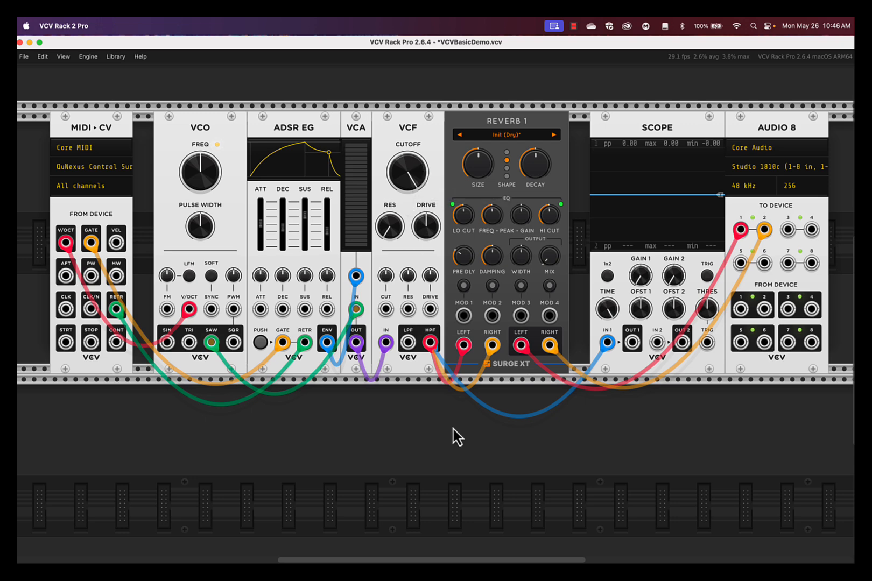
Step: Move the VCF's output cables from HPF back to LPF and try the drive control
{"action": "left_click_drag", "start_coordinate": [432, 346], "coordinate": [410, 346]}
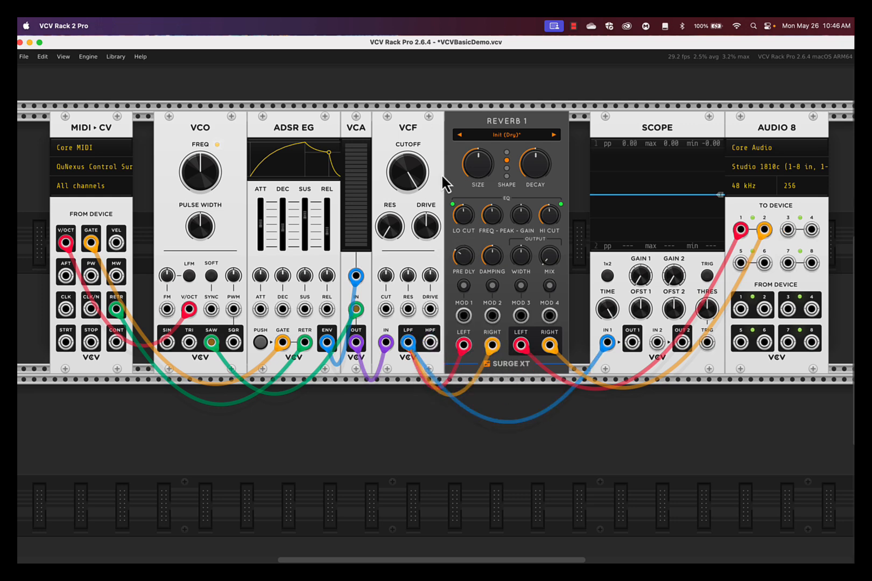
{"action": "mouse_move", "coordinate": [426, 227]}
{"action": "left_mouse_down"}
{"action": "mouse_move", "coordinate": [436, 308]}
{"action": "mouse_move", "coordinate": [426, 230]}
{"action": "left_mouse_up"}
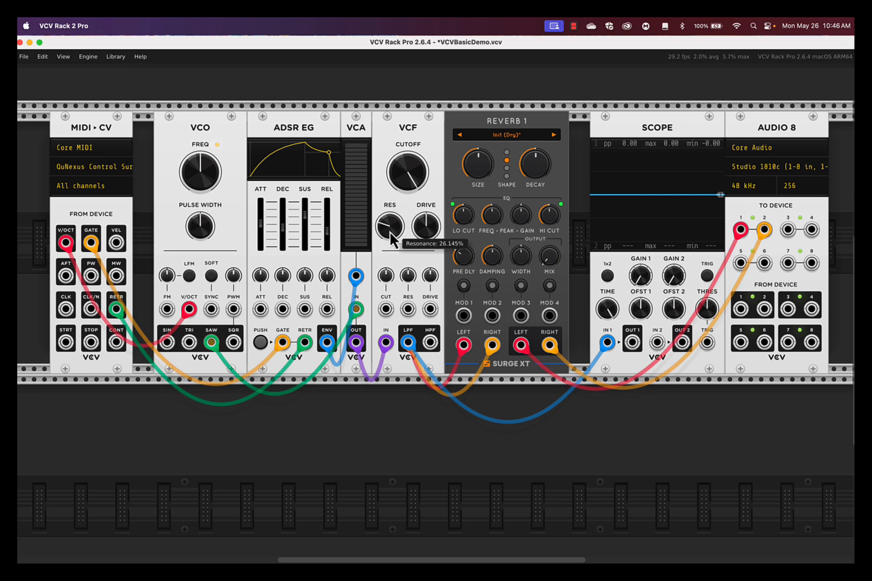
Step: Reset the VCF's cutoff to its default and sweep the resonance up to about 88% and back to 0%
{"action": "double_click", "coordinate": [414, 171]}
{"action": "left_click_drag", "start_coordinate": [436, 308], "coordinate": [437, 329]}
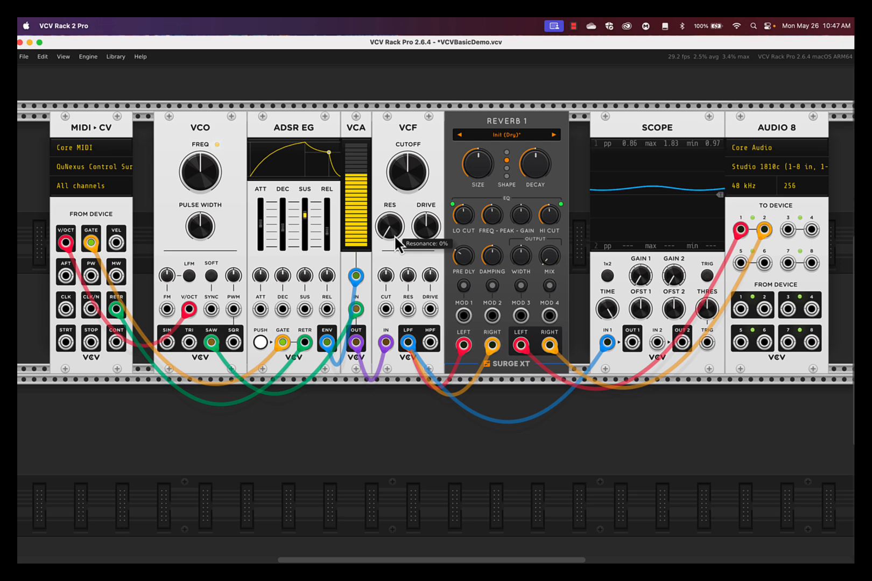
{"action": "left_click_drag", "start_coordinate": [394, 234], "coordinate": [436, 308]}
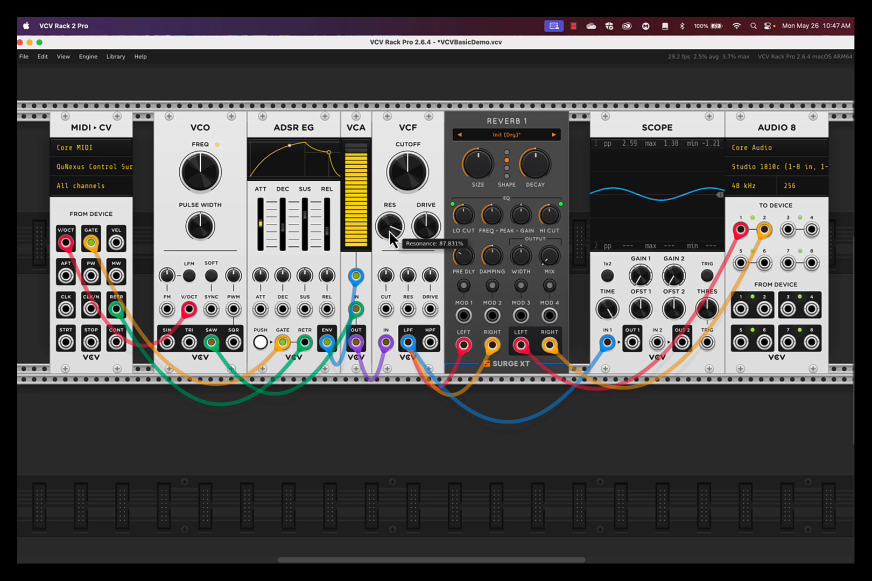
{"action": "double_click", "coordinate": [390, 234]}
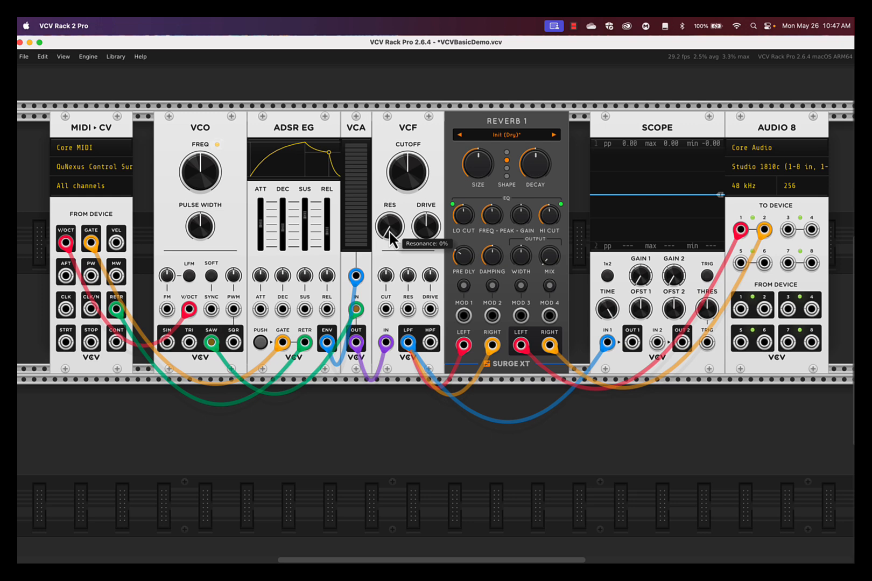
Step: Sweep the VCF's resonance up and down at the default cutoff
{"action": "mouse_move", "coordinate": [391, 235]}
{"action": "left_mouse_down"}
{"action": "mouse_move", "coordinate": [438, 315]}
{"action": "mouse_move", "coordinate": [390, 237]}
{"action": "left_mouse_up"}
{"action": "left_click_drag", "start_coordinate": [436, 309], "coordinate": [389, 231]}
{"action": "left_click_drag", "start_coordinate": [437, 310], "coordinate": [390, 232]}
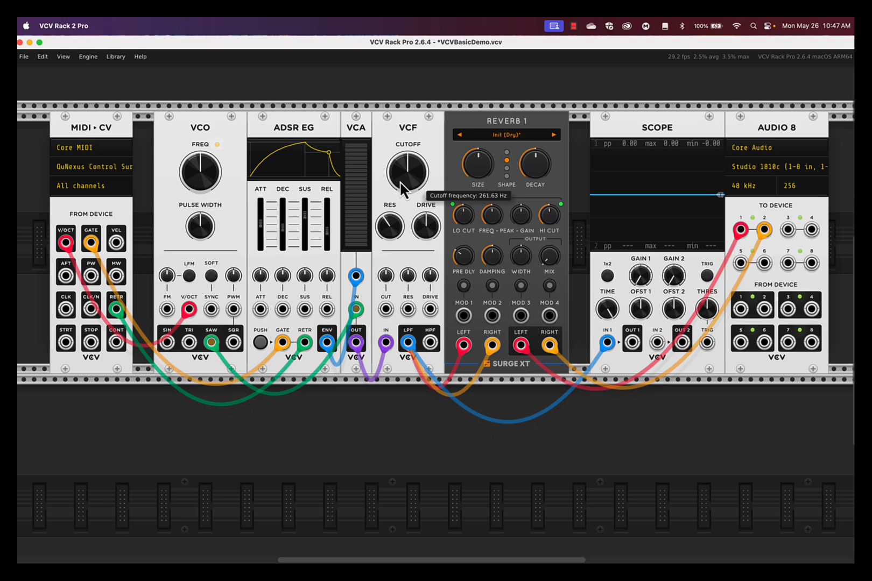
Step: Try the VCF with the cutoff at about 2503 Hz and the resonance at about 74%, and return both to their defaults
{"action": "left_click_drag", "start_coordinate": [406, 188], "coordinate": [389, 218]}
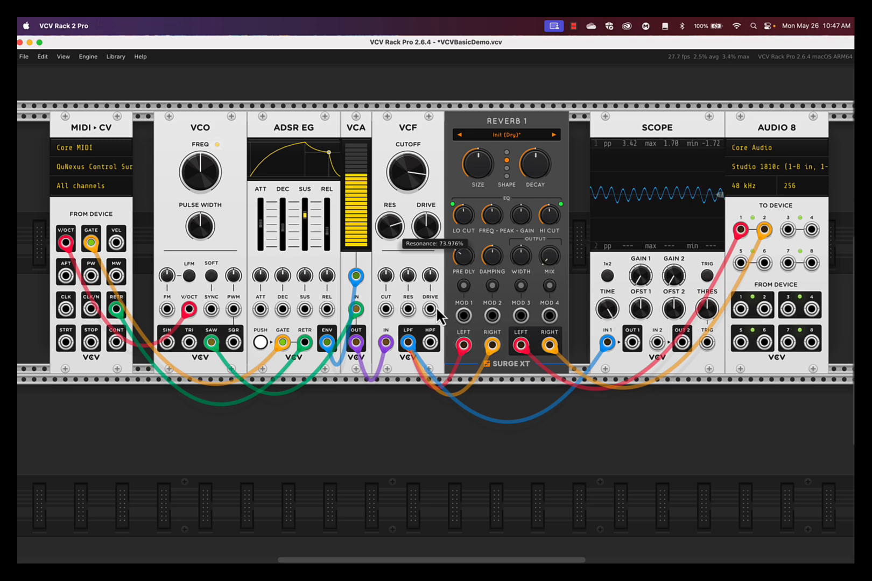
{"action": "left_click_drag", "start_coordinate": [437, 310], "coordinate": [437, 323]}
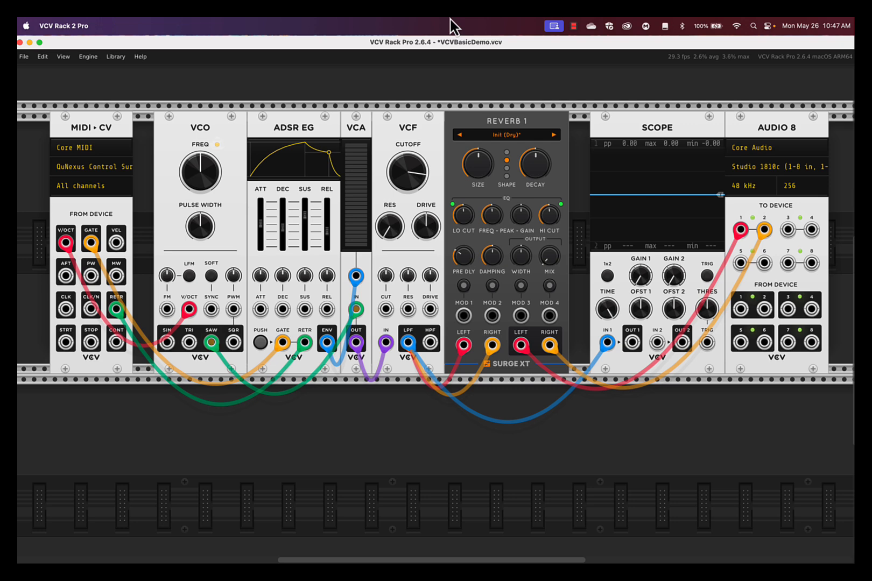
{"action": "double_click", "coordinate": [416, 179]}
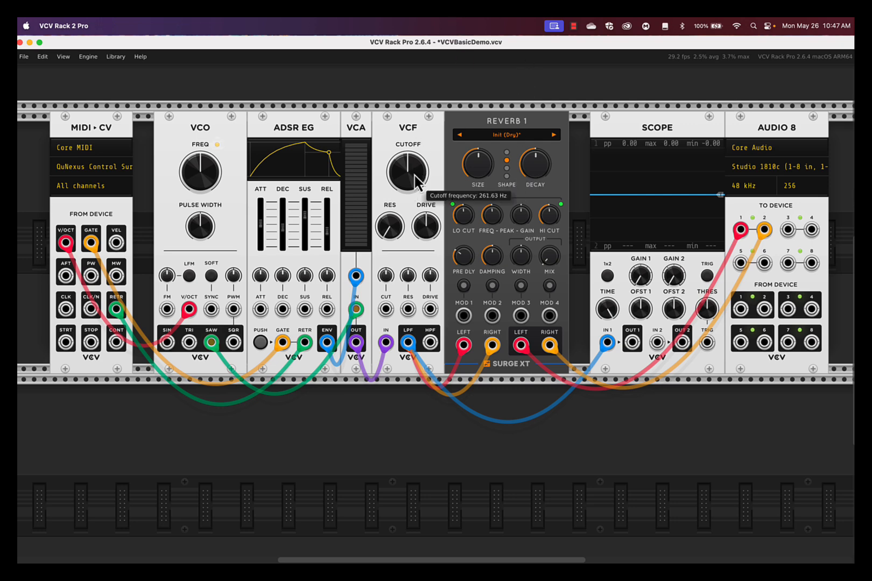